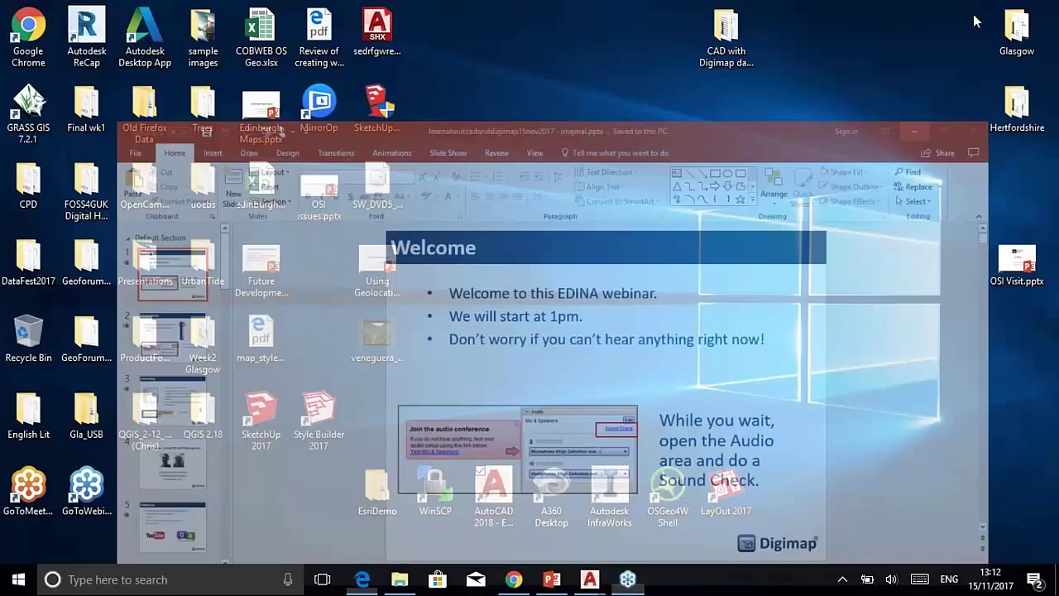
Switch to the Edge browser and open Data Download in Digimap's Ordnance Survey collection
{"action": "left_click", "coordinate": [515, 581]}
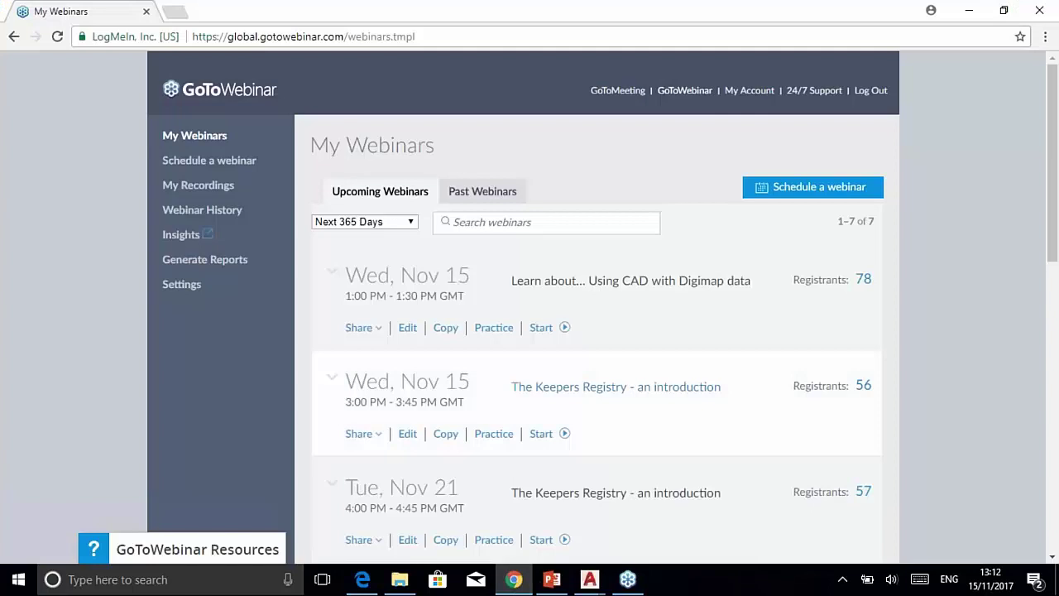
{"action": "left_click", "coordinate": [362, 580]}
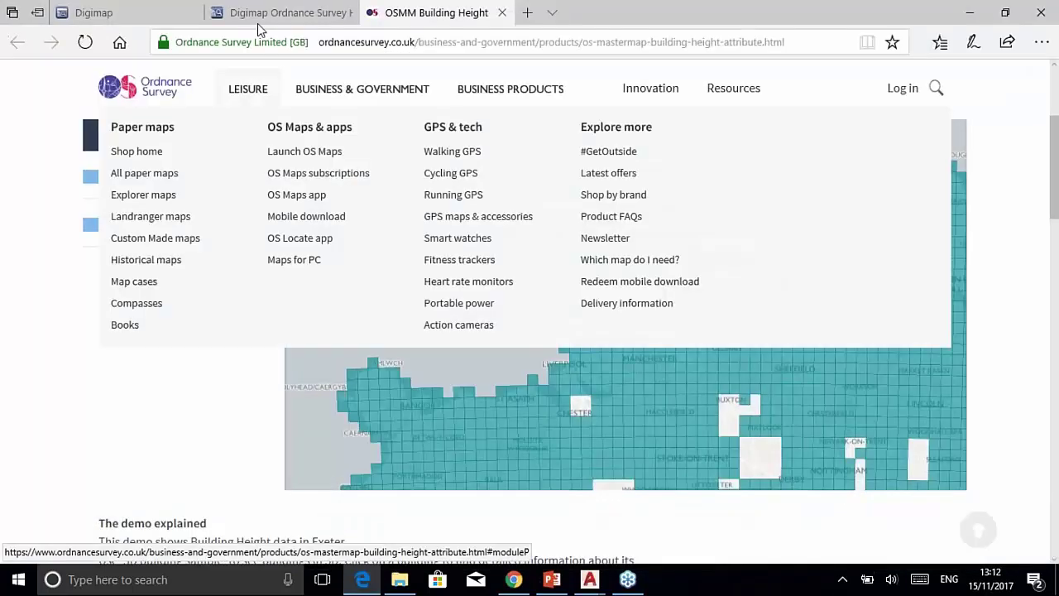
{"action": "left_click", "coordinate": [255, 14]}
{"action": "left_click", "coordinate": [169, 18]}
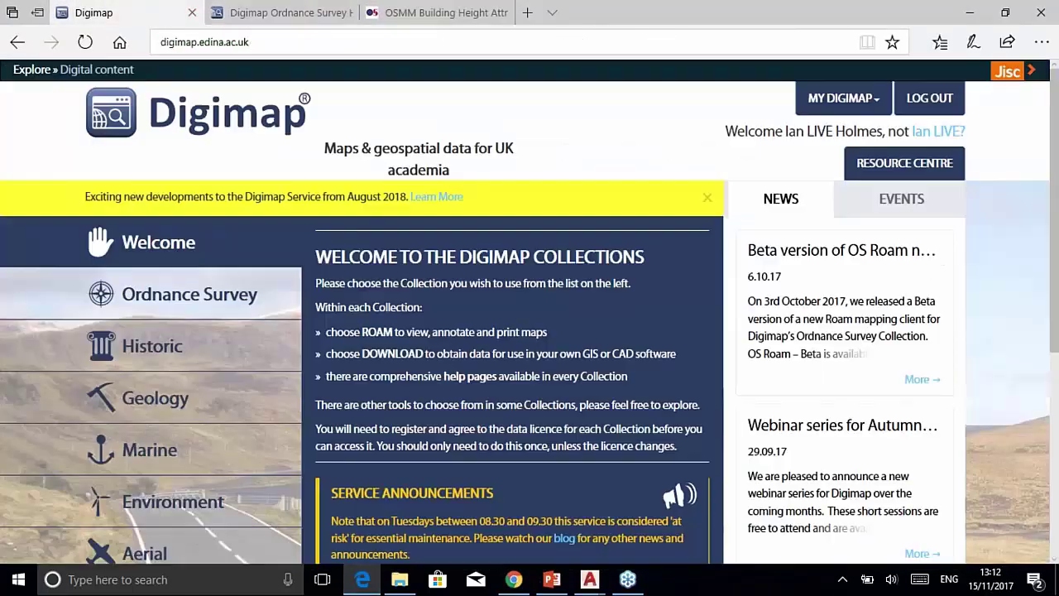
{"action": "left_click", "coordinate": [248, 305]}
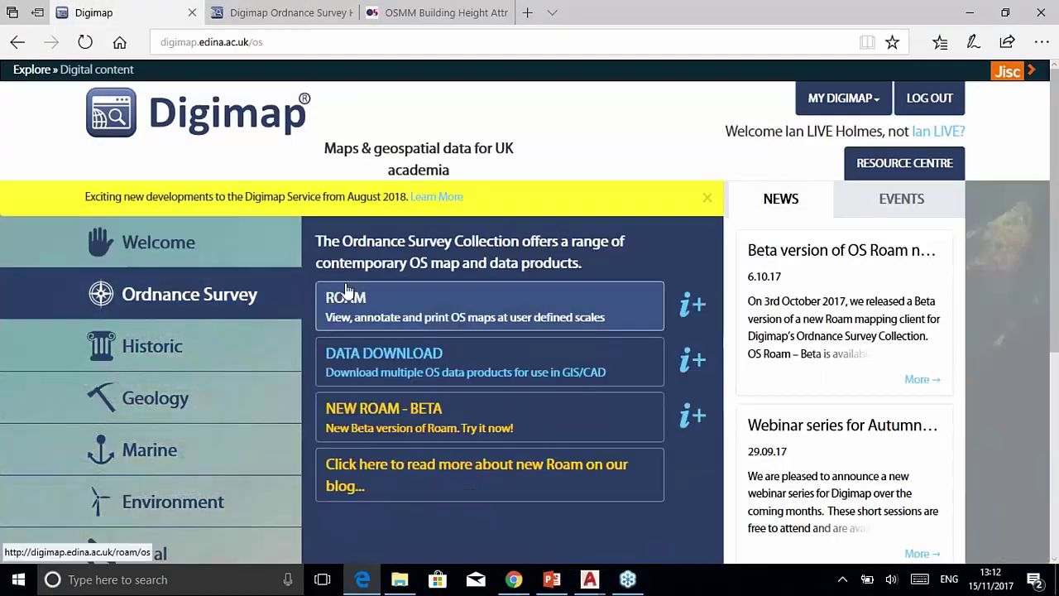
{"action": "left_click", "coordinate": [409, 367]}
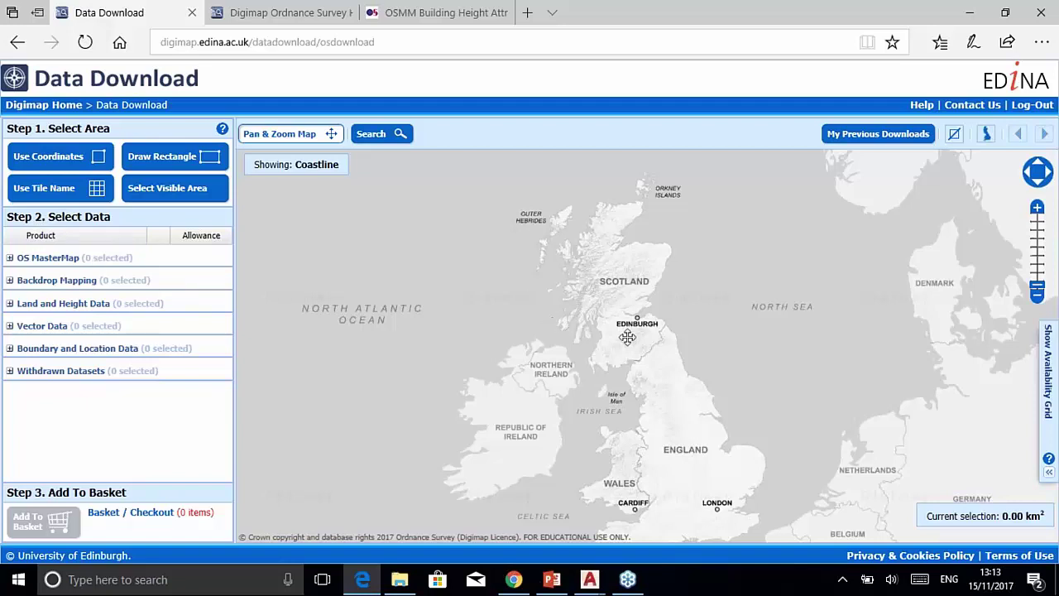
Draw a selection rectangle of about 0.47 km² around the castle and part of the Old Town in central Edinburgh
{"action": "left_click_drag", "start_coordinate": [627, 303], "coordinate": [663, 341]}
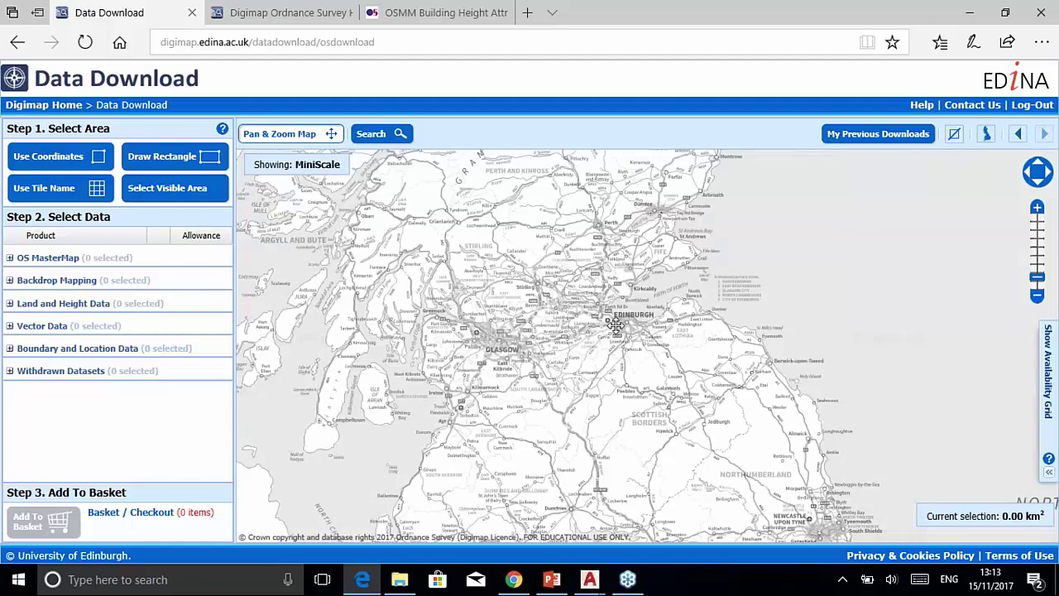
{"action": "left_click_drag", "start_coordinate": [602, 314], "coordinate": [667, 354]}
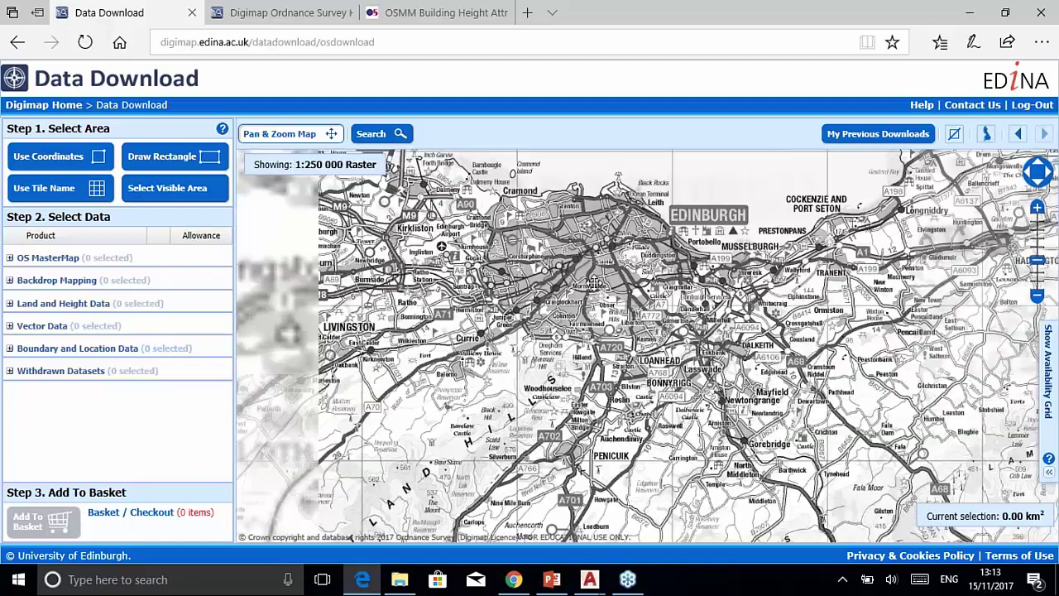
{"action": "left_click_drag", "start_coordinate": [549, 230], "coordinate": [685, 297]}
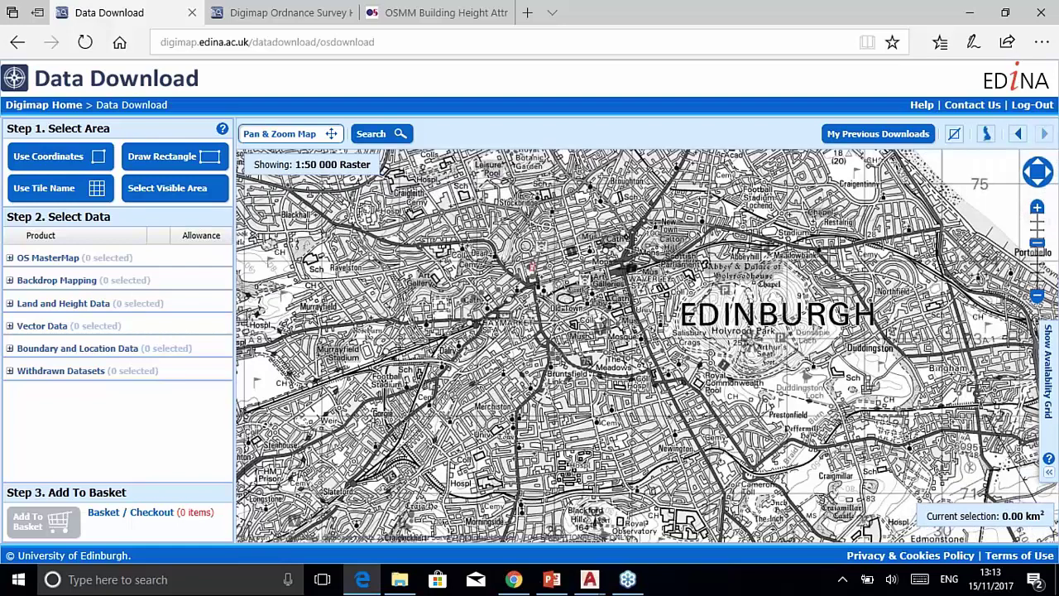
{"action": "left_click_drag", "start_coordinate": [532, 264], "coordinate": [677, 361]}
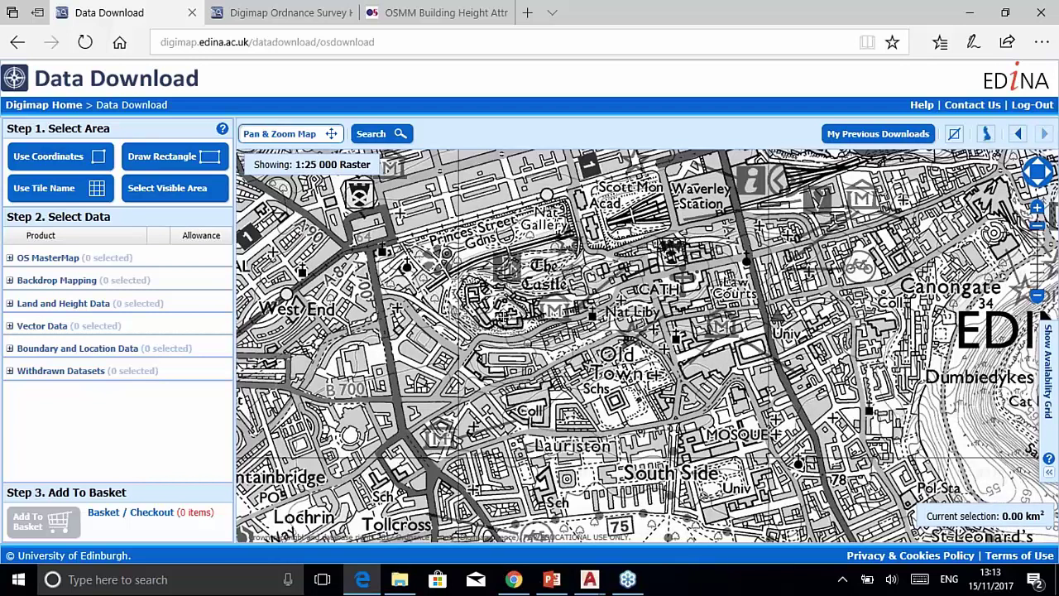
{"action": "left_click", "coordinate": [162, 158]}
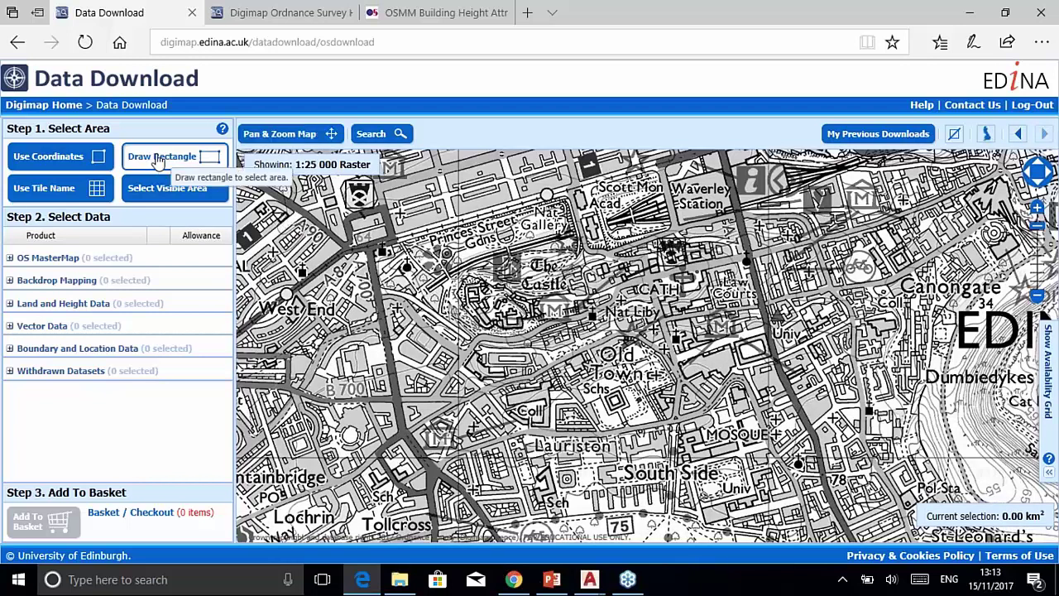
{"action": "left_click_drag", "start_coordinate": [407, 224], "coordinate": [642, 420]}
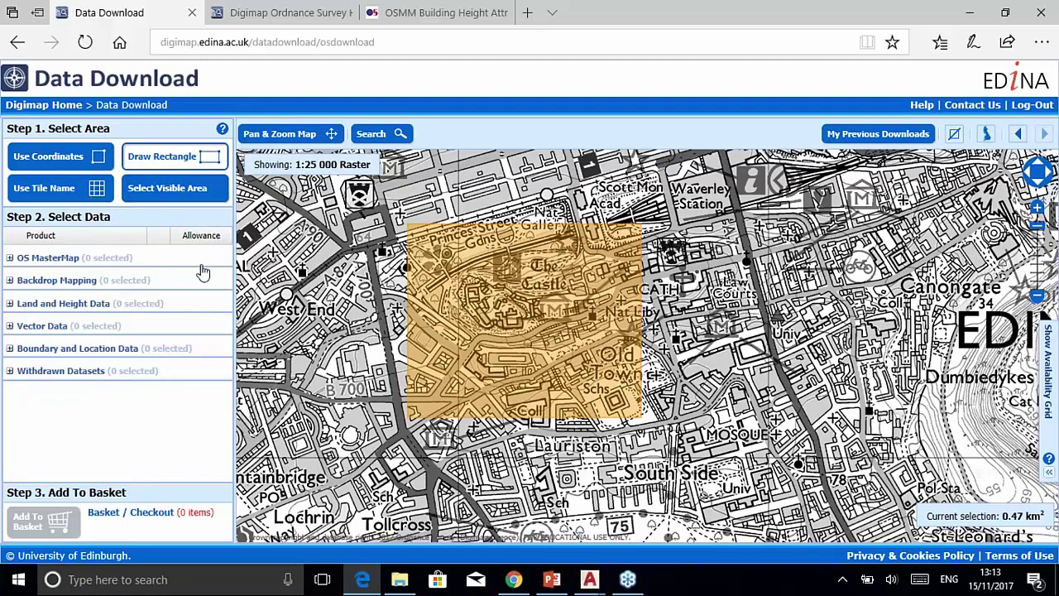
Select the Topography and Building Heights (Alpha) products from OS MasterMap
{"action": "left_click", "coordinate": [10, 259]}
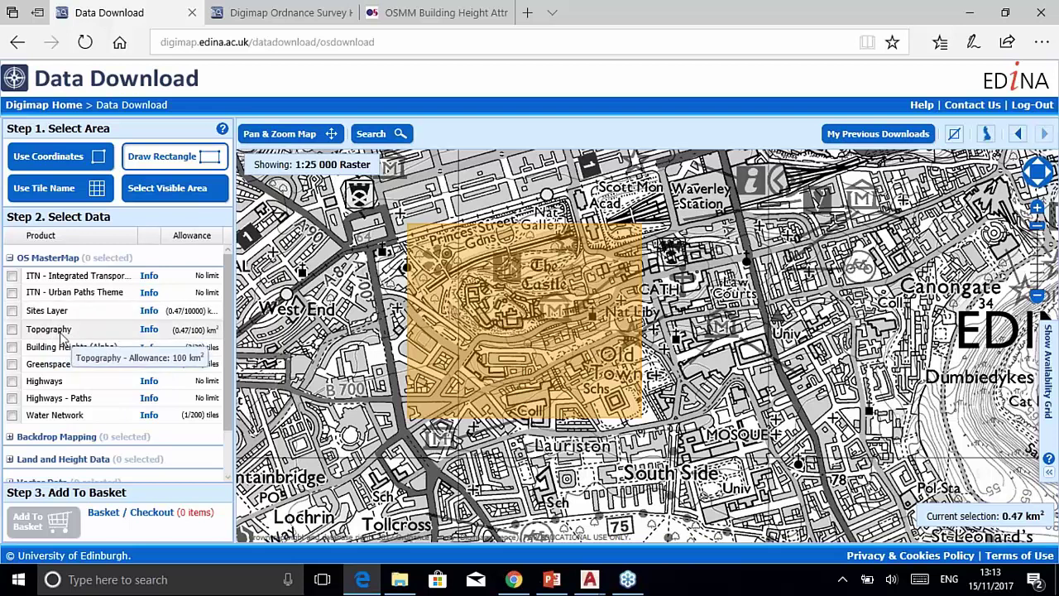
{"action": "left_click", "coordinate": [11, 330]}
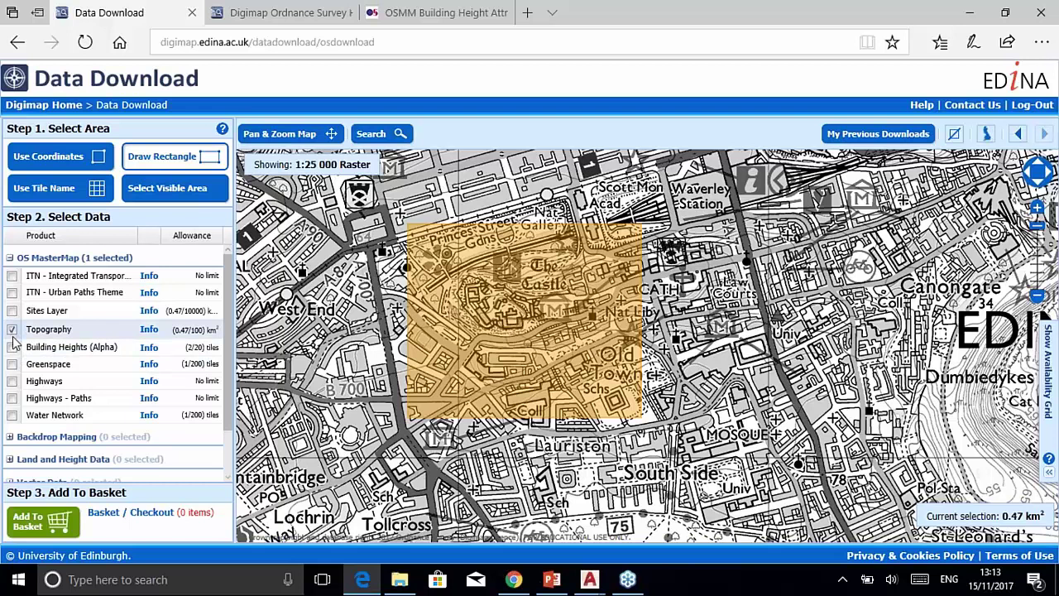
{"action": "left_click", "coordinate": [12, 347]}
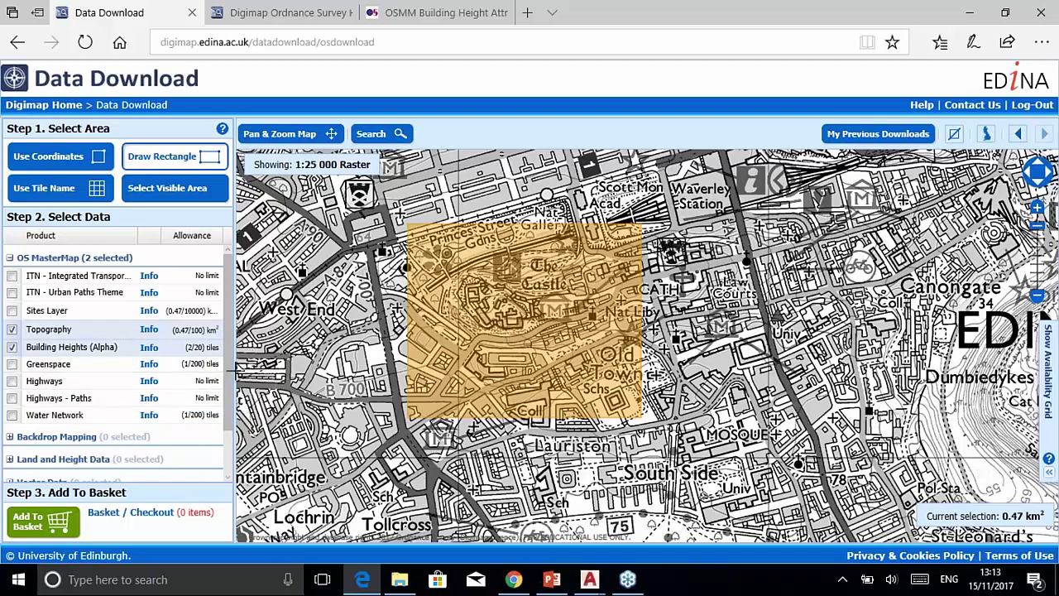
Select OS Terrain 5 DTM and OS Terrain 5 Contours from Land and Height Data and add all chosen products to the basket
{"action": "scroll", "coordinate": [230, 377], "scroll_direction": "down", "scroll_amount": 1}
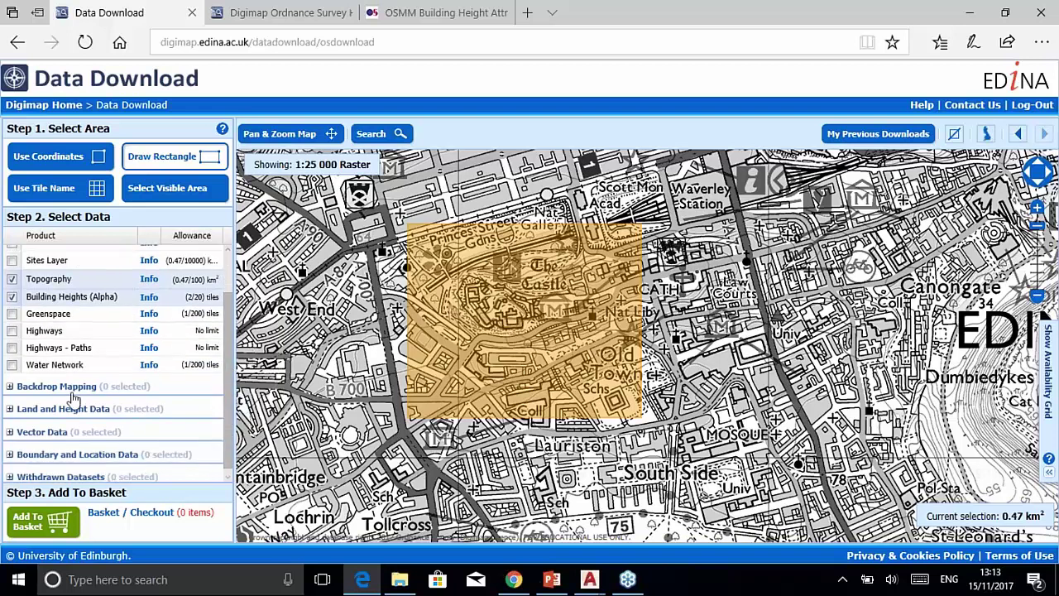
{"action": "left_click", "coordinate": [10, 409]}
{"action": "scroll", "coordinate": [110, 444], "scroll_direction": "down", "scroll_amount": 1}
{"action": "left_click", "coordinate": [12, 408]}
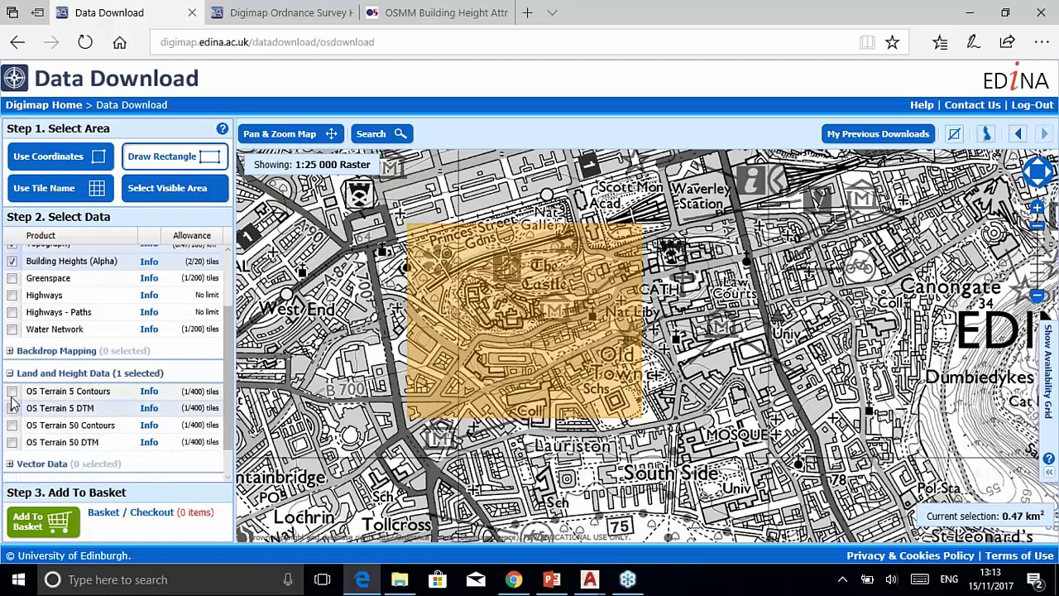
{"action": "left_click", "coordinate": [12, 391]}
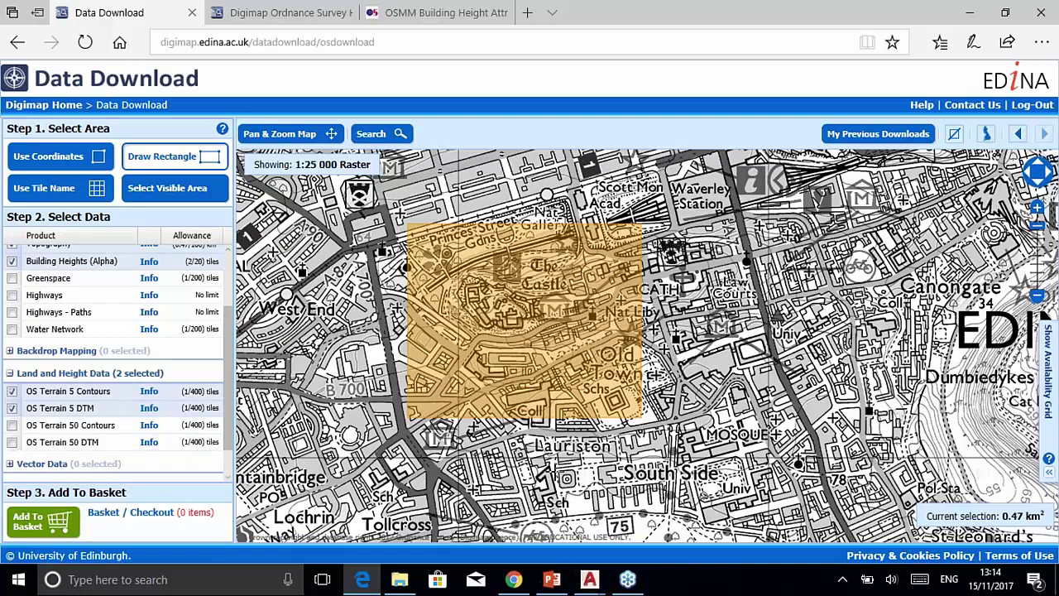
{"action": "left_click", "coordinate": [49, 522]}
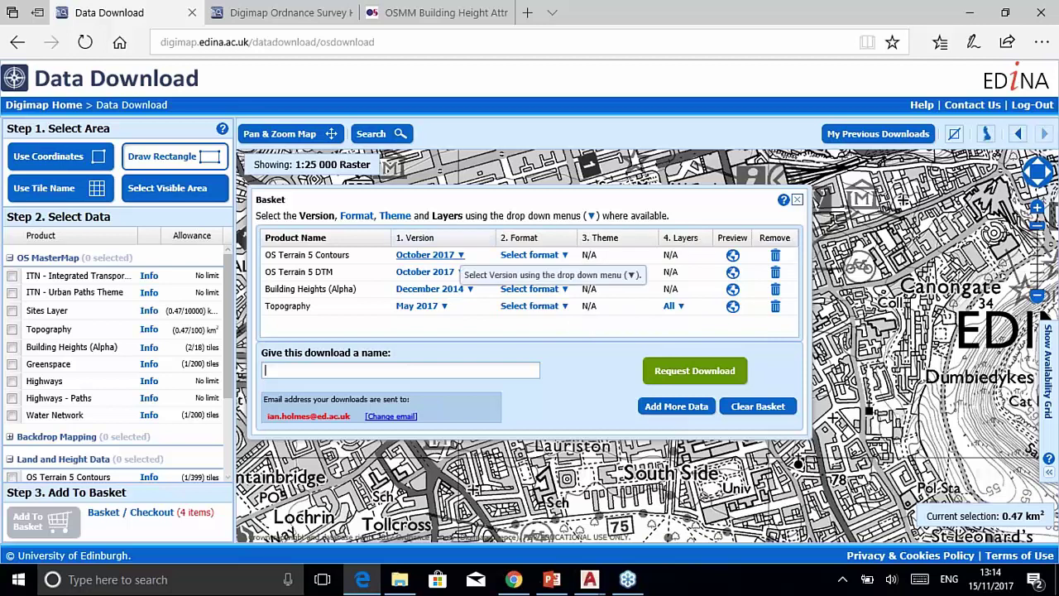
Review the versions offered for Topography and OS Terrain 5 Contours, keeping Topography at May 2017
{"action": "left_click", "coordinate": [421, 305]}
{"action": "left_click", "coordinate": [430, 305]}
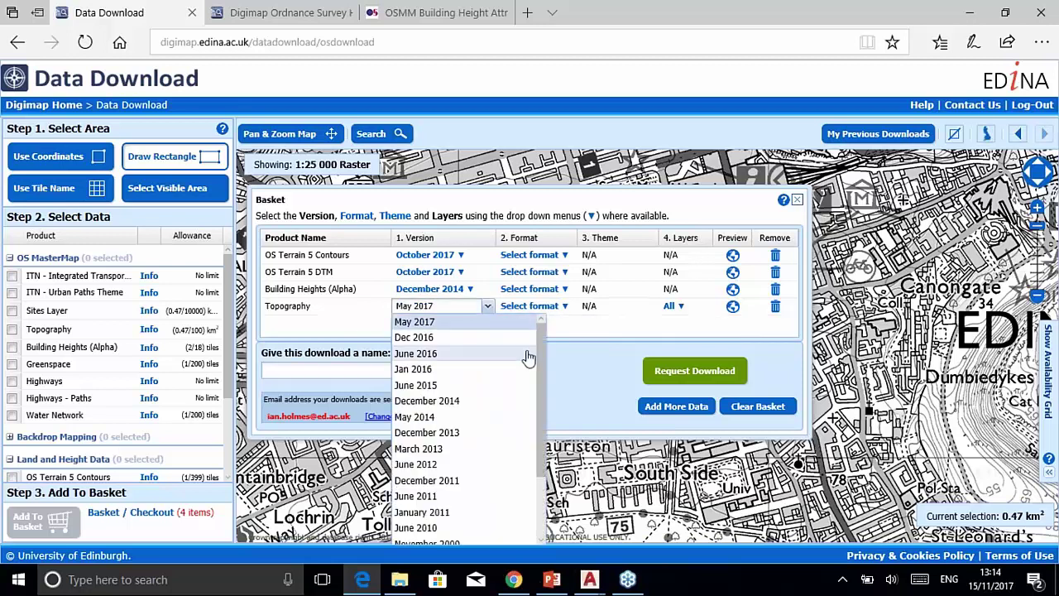
{"action": "left_click_drag", "start_coordinate": [542, 374], "coordinate": [541, 505]}
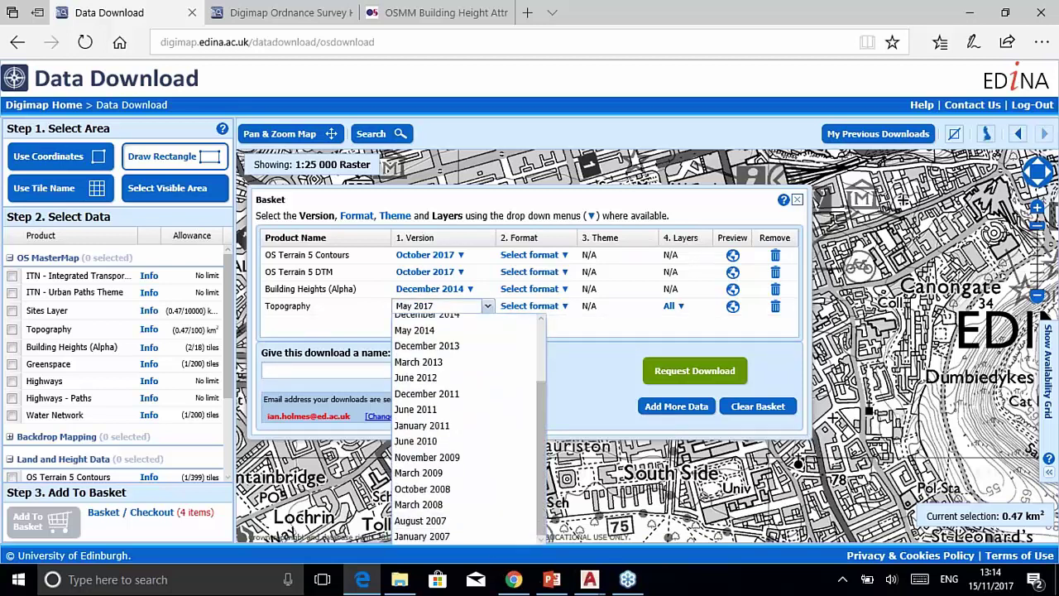
{"action": "left_click_drag", "start_coordinate": [539, 515], "coordinate": [539, 418]}
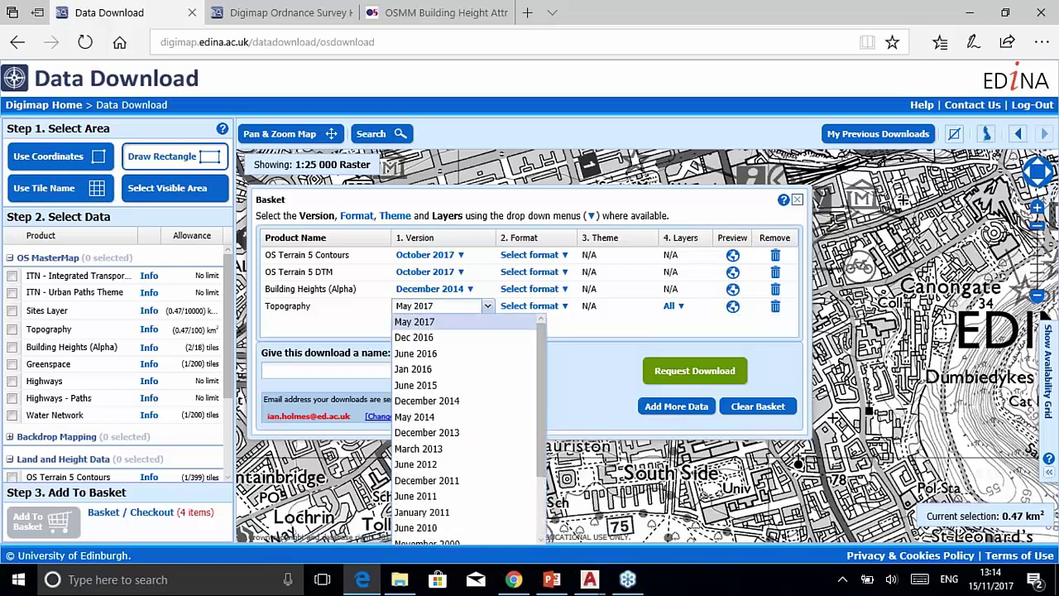
{"action": "left_click_drag", "start_coordinate": [539, 355], "coordinate": [542, 386]}
{"action": "left_click", "coordinate": [432, 323]}
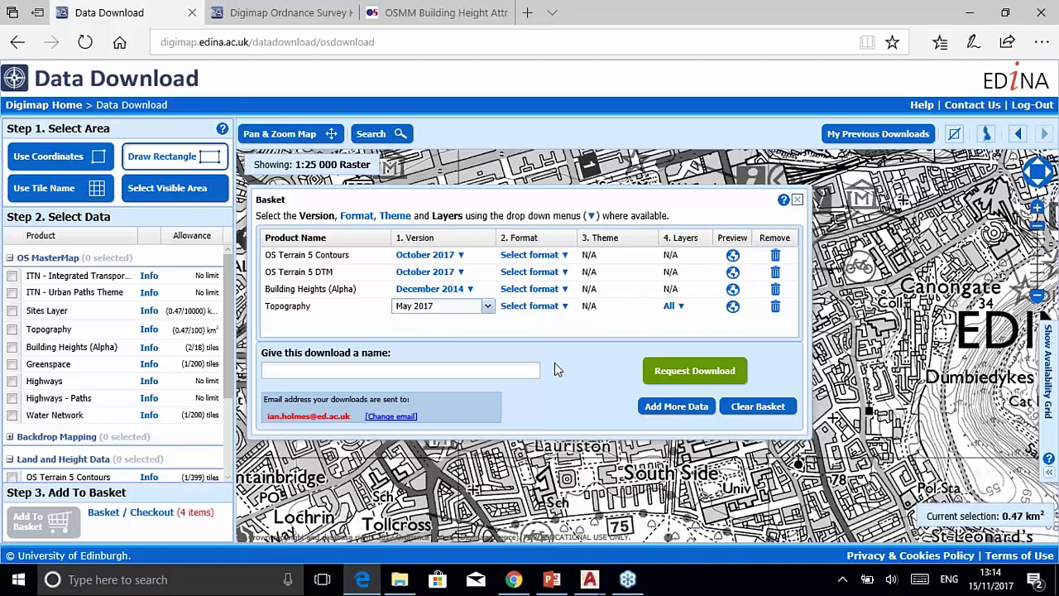
{"action": "left_click", "coordinate": [461, 255]}
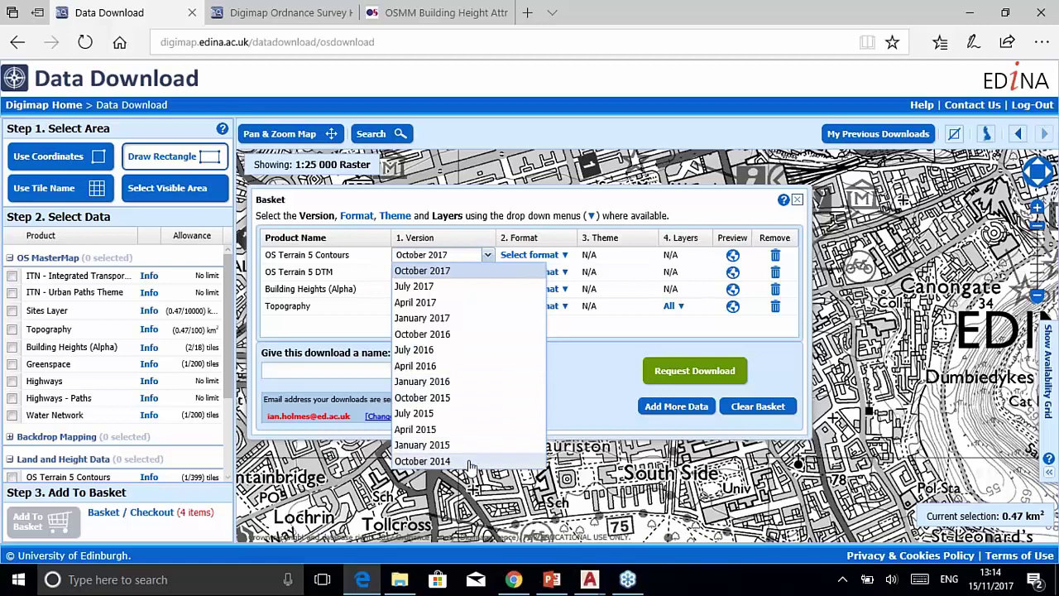
{"action": "left_click", "coordinate": [583, 390]}
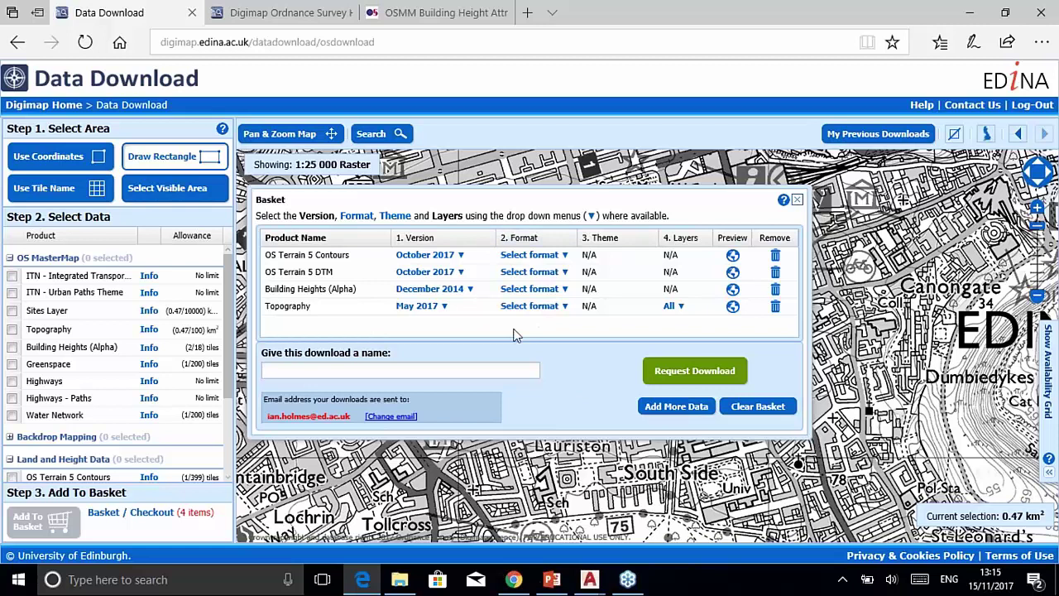
Check which download formats are offered for Topography, OS Terrain 5 DTM and OS Terrain 5 Contours
{"action": "left_click", "coordinate": [536, 305]}
{"action": "left_click", "coordinate": [565, 307]}
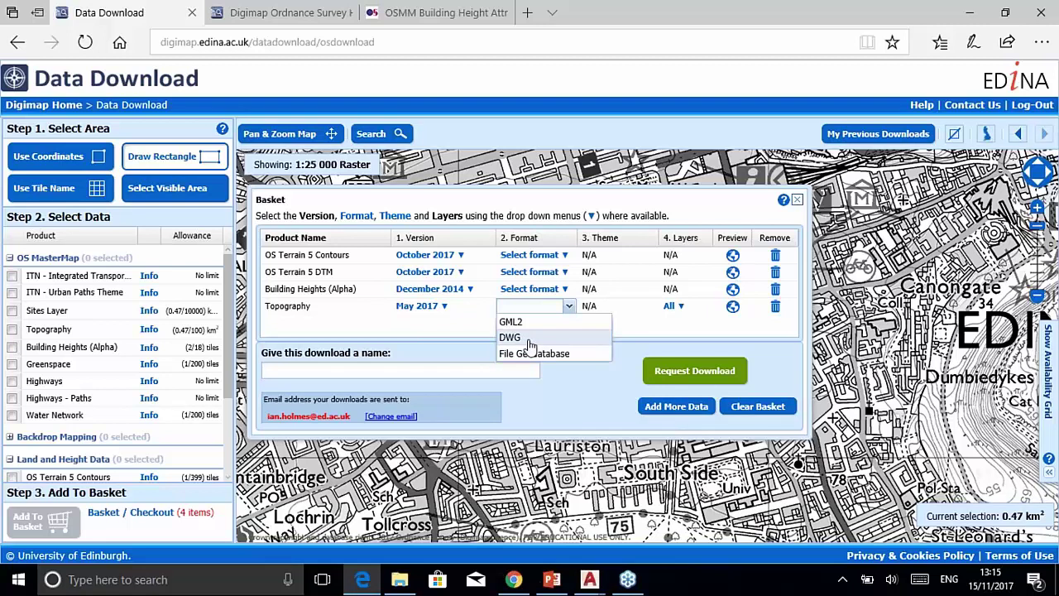
{"action": "left_click", "coordinate": [464, 356]}
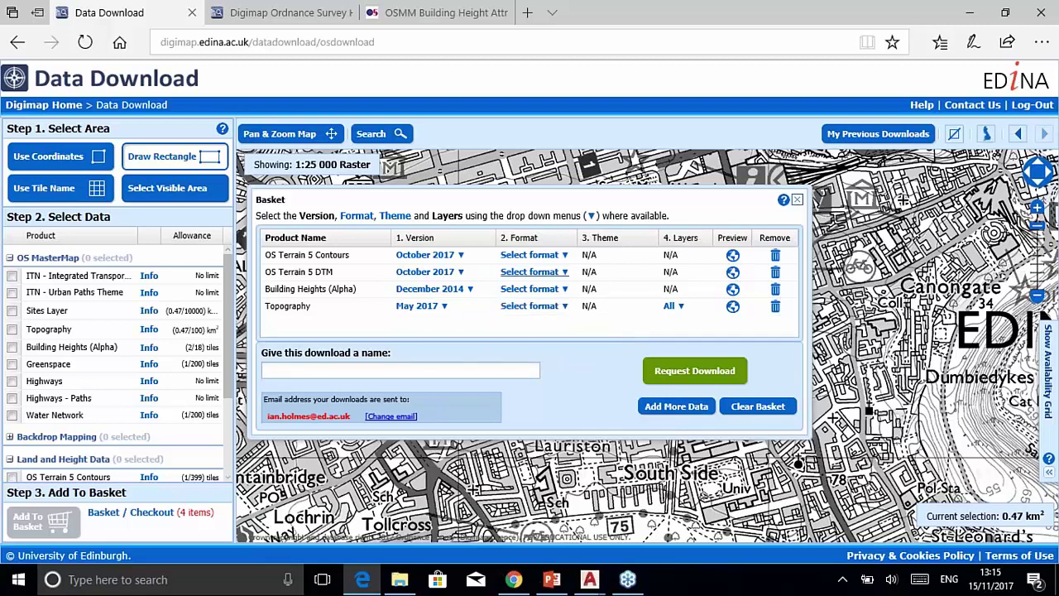
{"action": "left_click", "coordinate": [534, 271]}
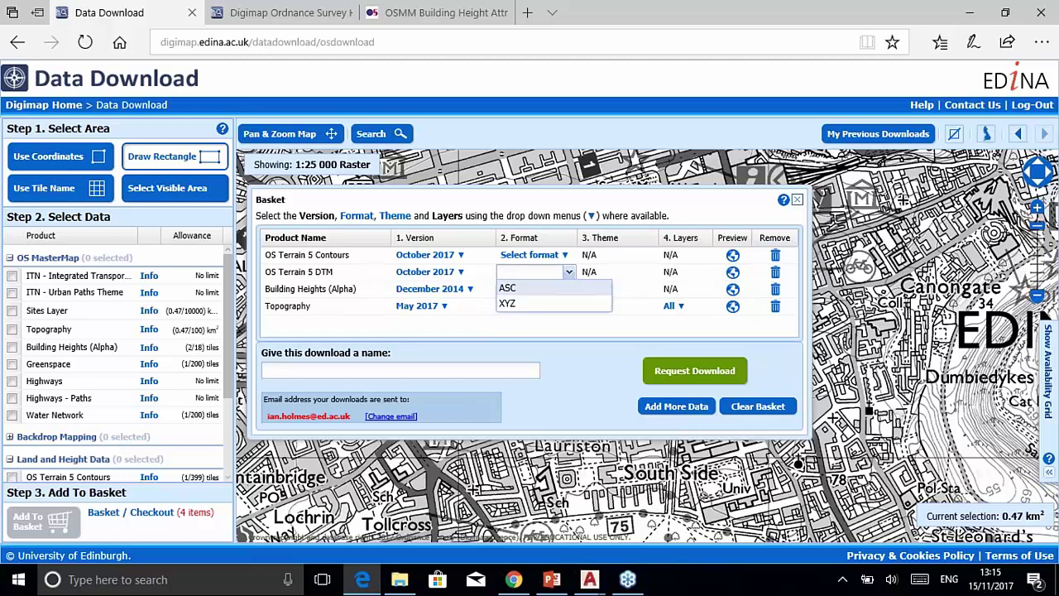
{"action": "left_click", "coordinate": [529, 255]}
{"action": "left_click", "coordinate": [530, 255]}
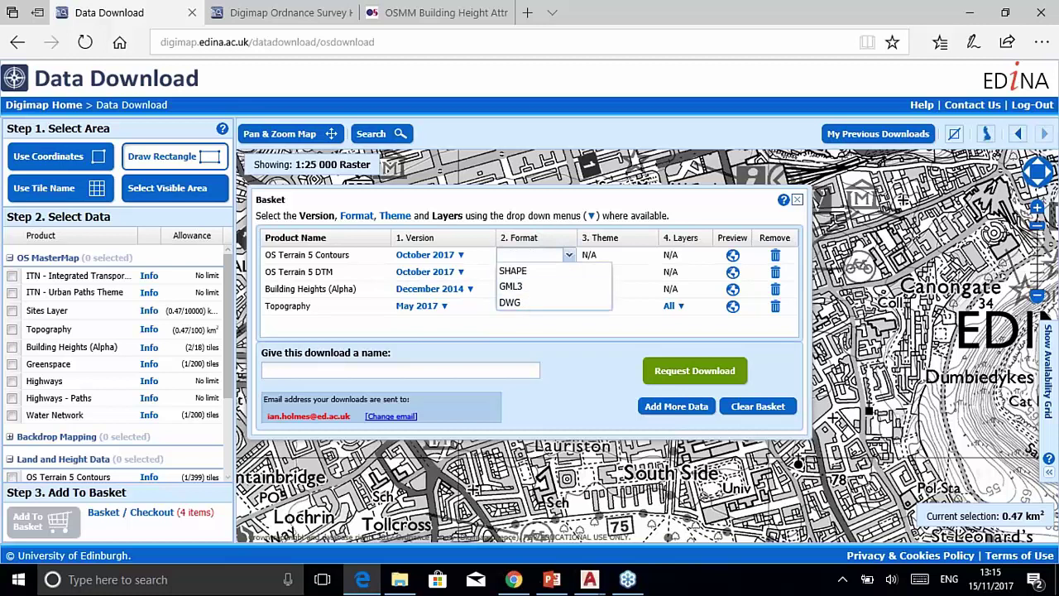
{"action": "left_click", "coordinate": [531, 349]}
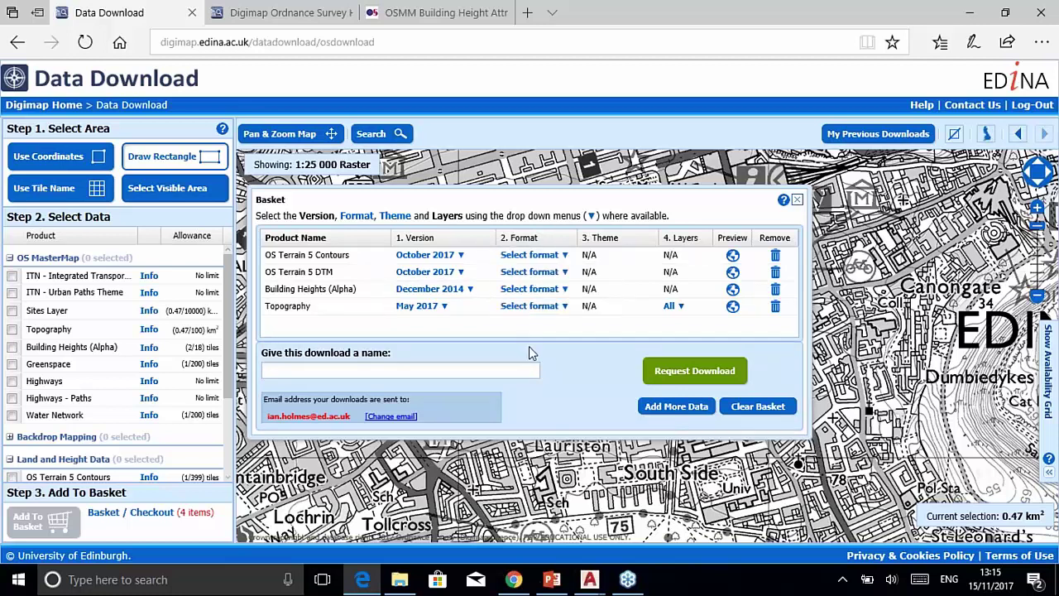
Set the Topography product's format to DWG and its theme to Plan
{"action": "left_click", "coordinate": [533, 305]}
{"action": "left_click", "coordinate": [524, 339]}
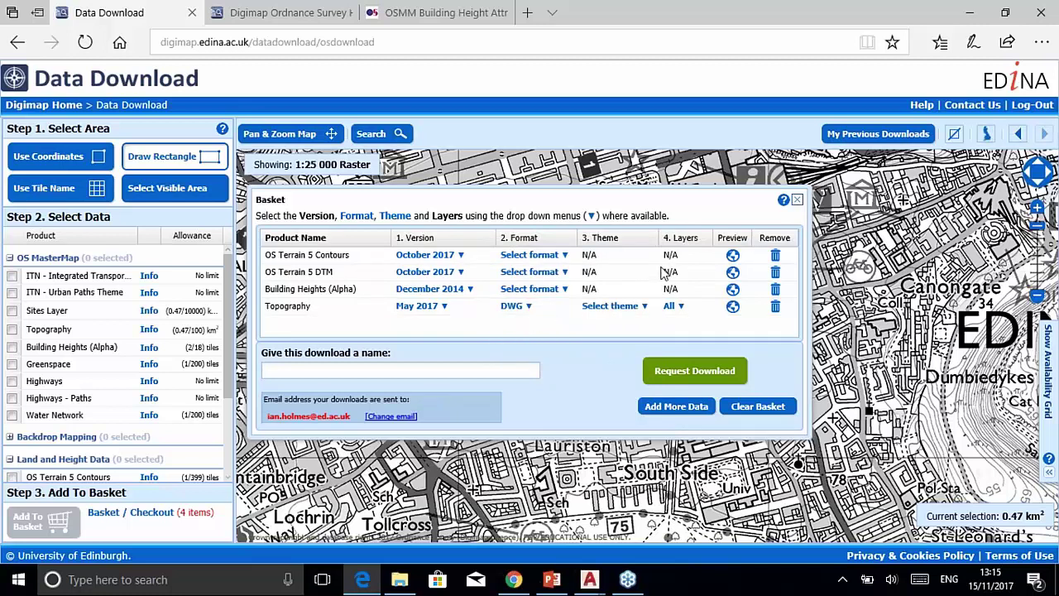
{"action": "left_click", "coordinate": [633, 307]}
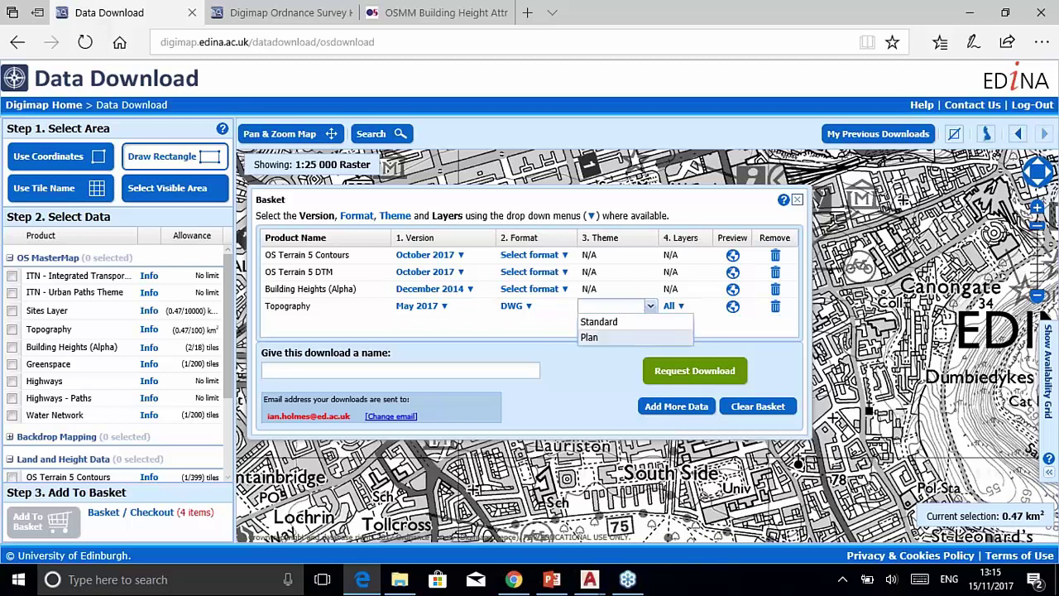
{"action": "left_click", "coordinate": [608, 338]}
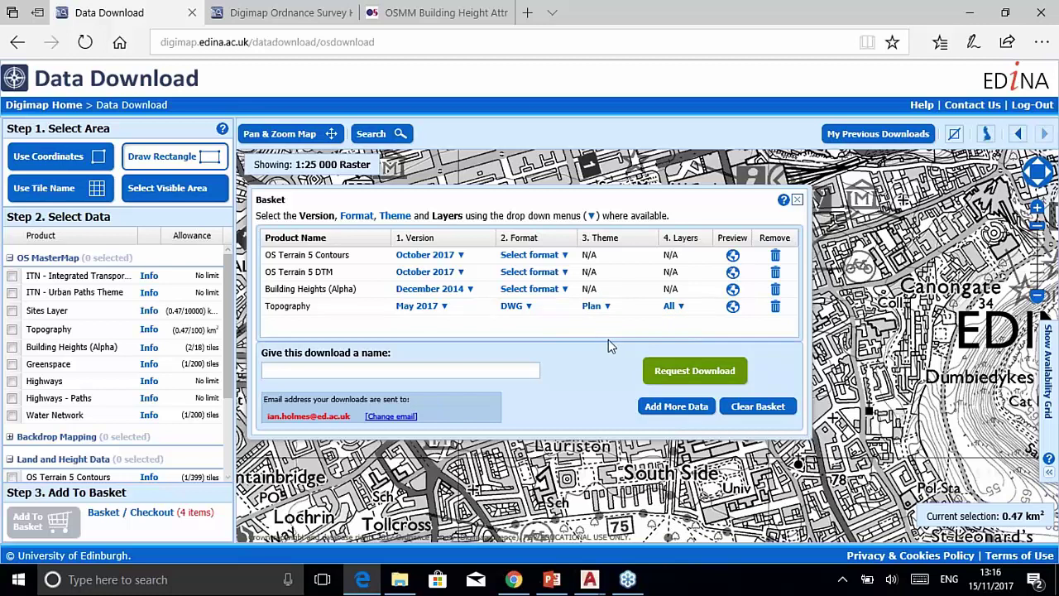
Limit the Topography download to the Buildings layer only
{"action": "left_click", "coordinate": [677, 308]}
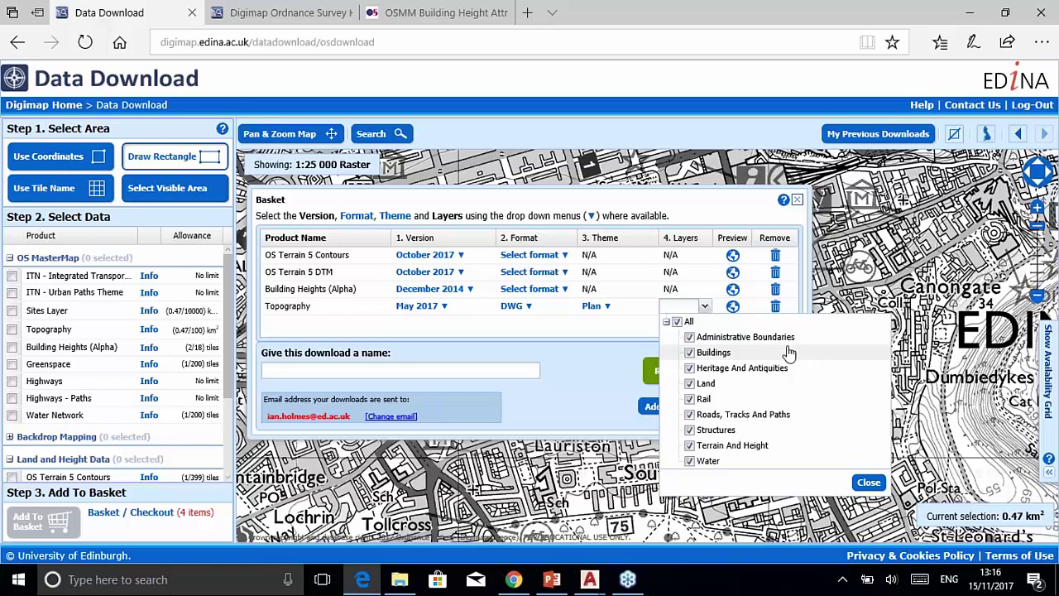
{"action": "left_click", "coordinate": [677, 322]}
{"action": "left_click", "coordinate": [689, 352]}
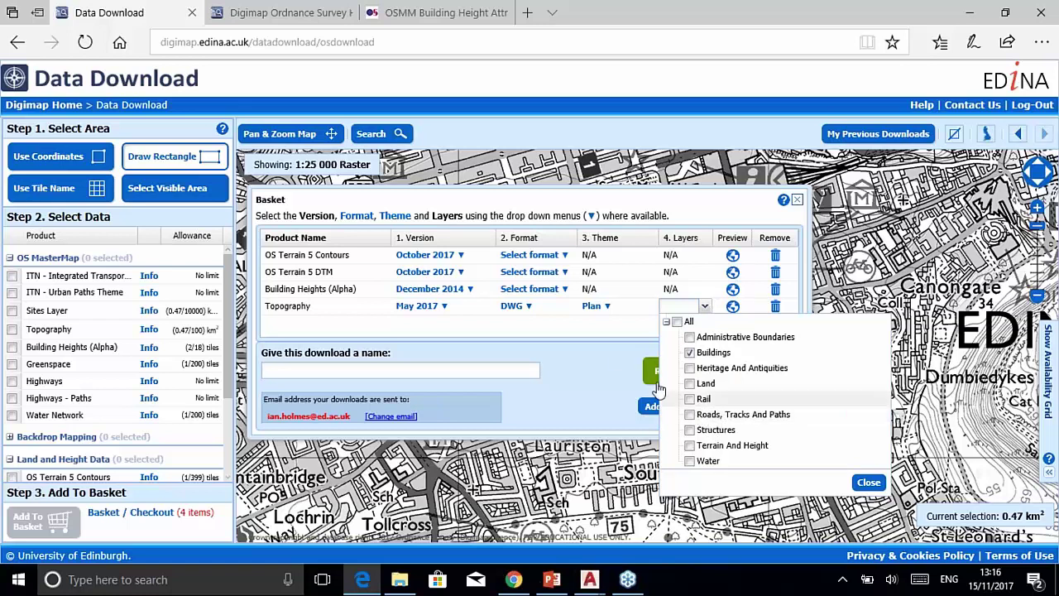
{"action": "left_click", "coordinate": [626, 360]}
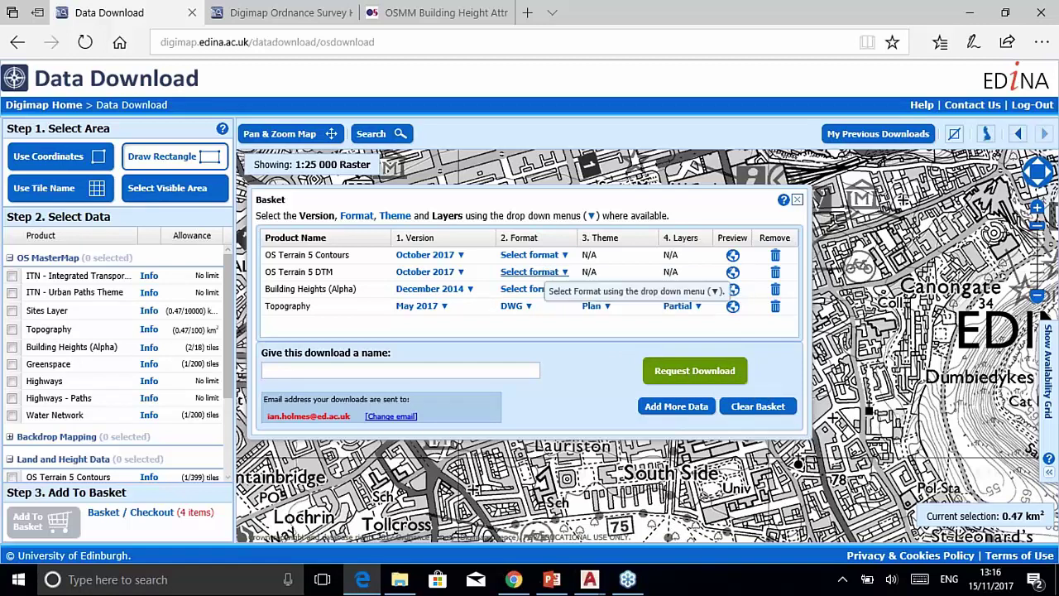
Try to request the download of the four products in the Digimap basket
{"action": "left_click", "coordinate": [694, 371]}
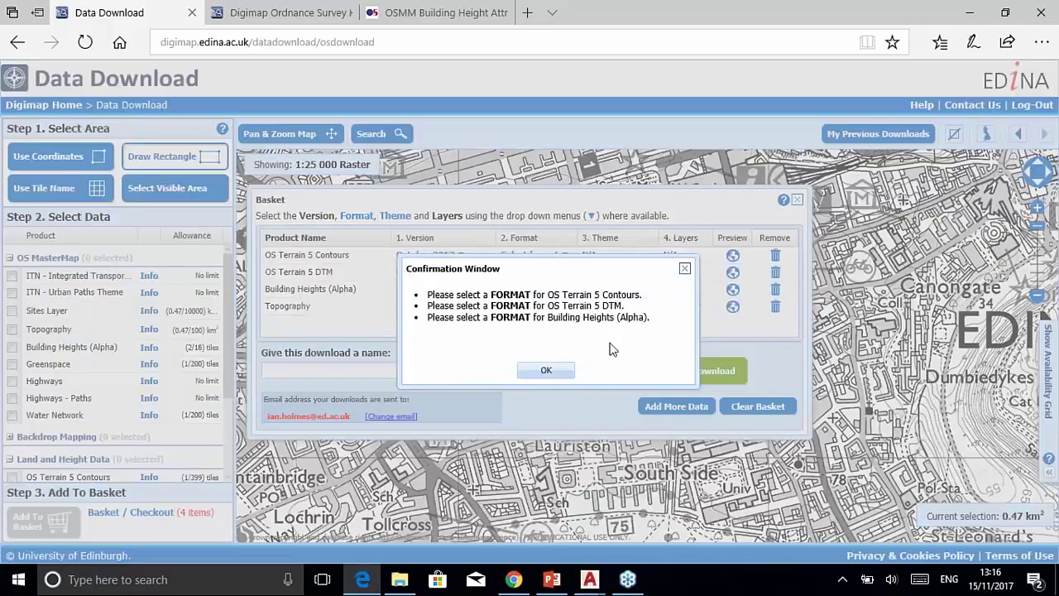
{"action": "left_click", "coordinate": [549, 373]}
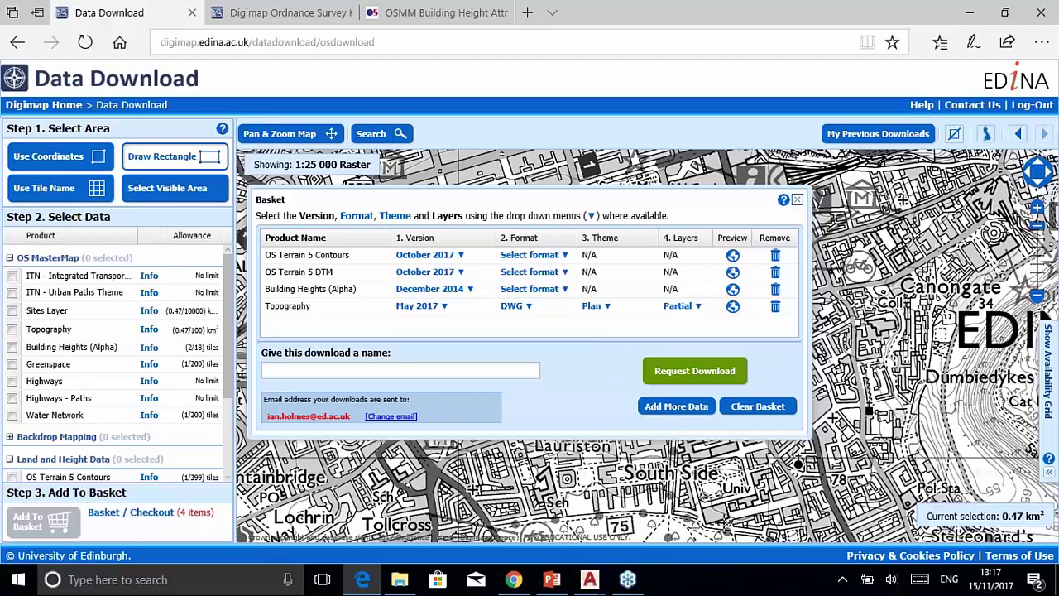
Switch to the PowerPoint slide show, advance from the Poll to "How do I use the data?" and leave the show
{"action": "left_click", "coordinate": [554, 584]}
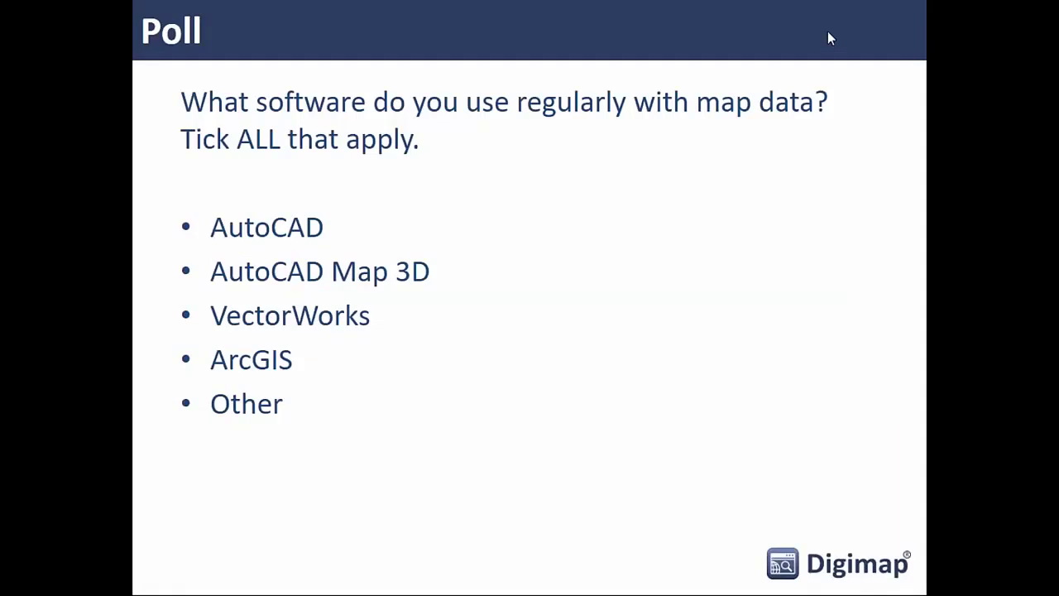
{"action": "left_click", "coordinate": [713, 32]}
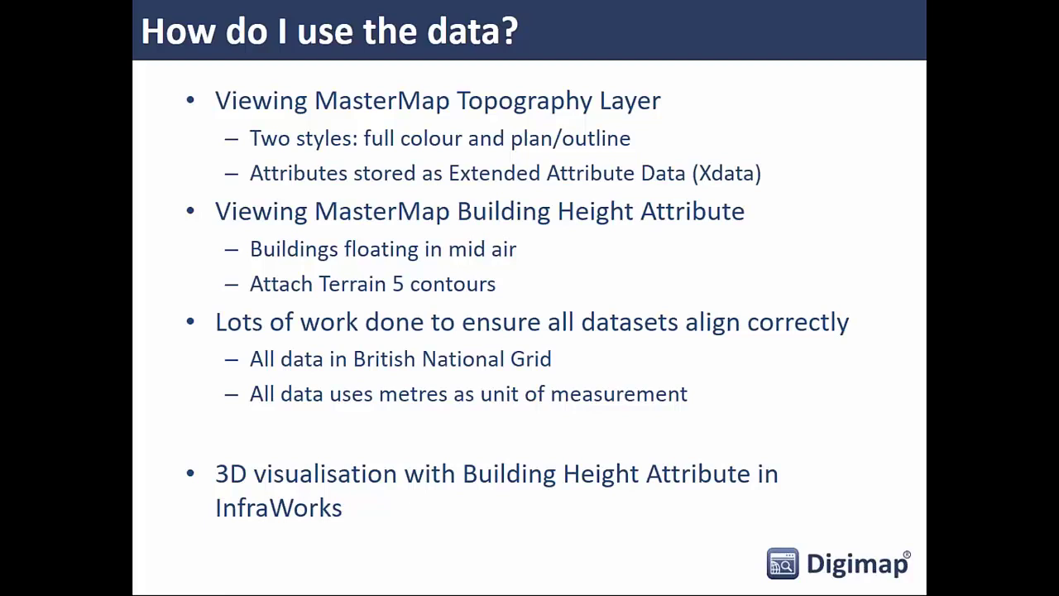
{"action": "key", "text": "Escape"}
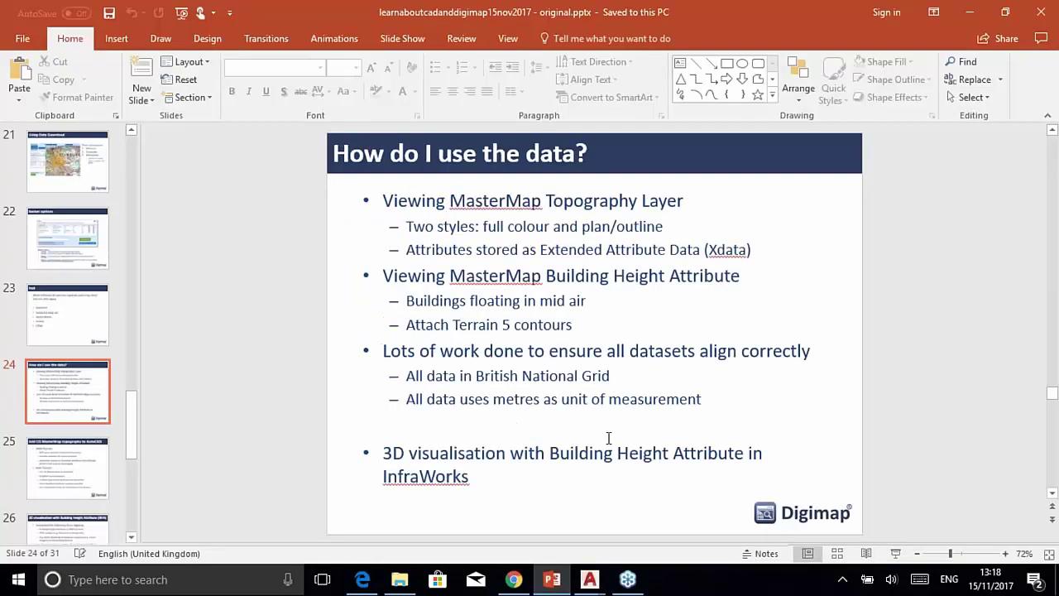
Switch to AutoCAD and examine the castle buildings around Crown Square in the mastermap-topo_colour drawing
{"action": "left_click", "coordinate": [589, 579]}
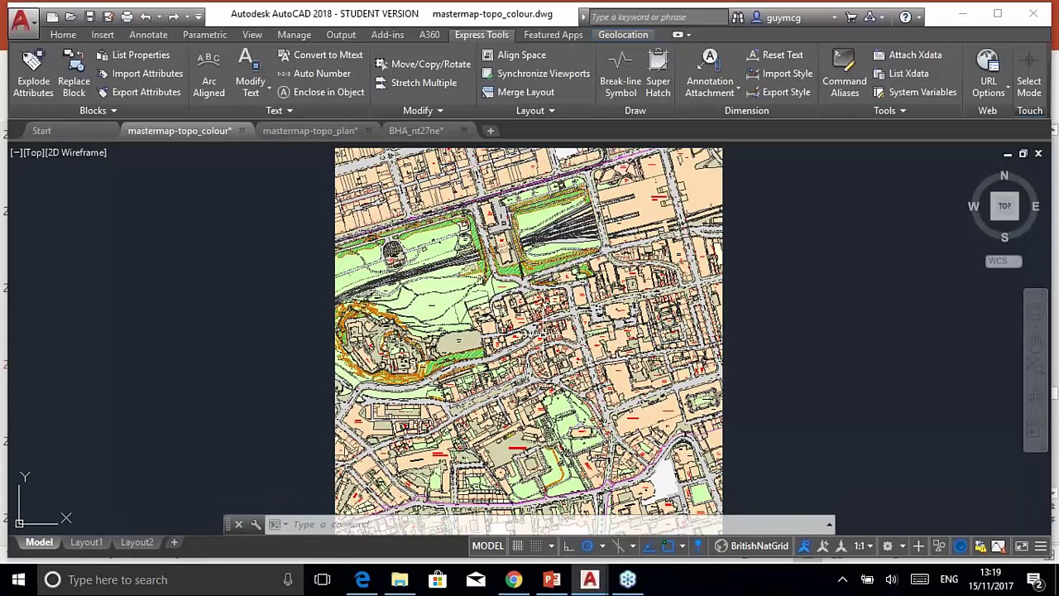
{"action": "mouse_move", "coordinate": [382, 344]}
{"action": "scroll", "coordinate": [405, 372], "scroll_direction": "up", "scroll_amount": 5}
{"action": "scroll", "coordinate": [388, 348], "scroll_direction": "up", "scroll_amount": 6}
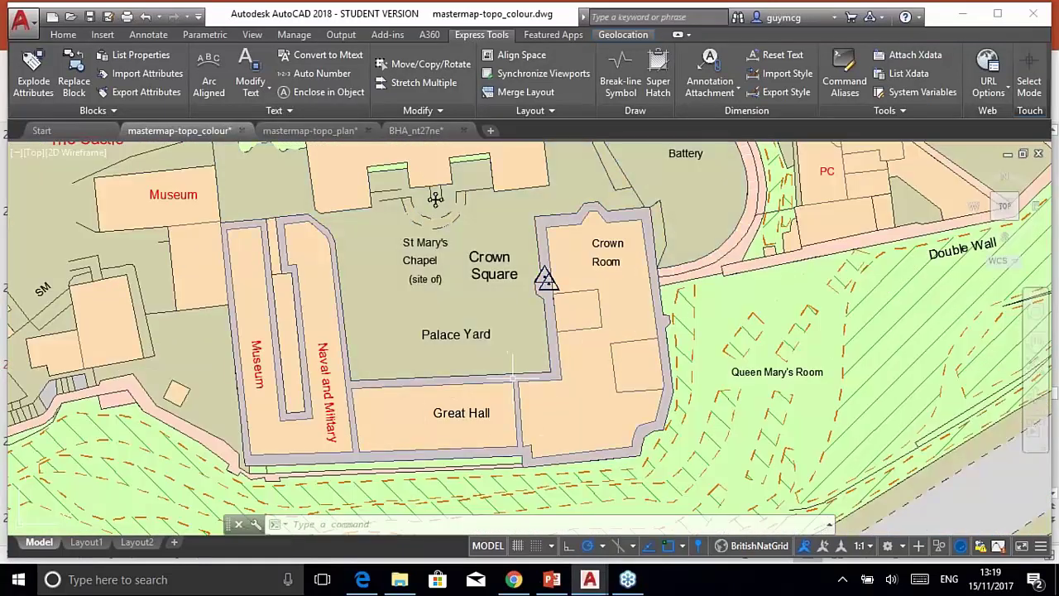
{"action": "scroll", "coordinate": [435, 199], "scroll_direction": "down", "scroll_amount": 3}
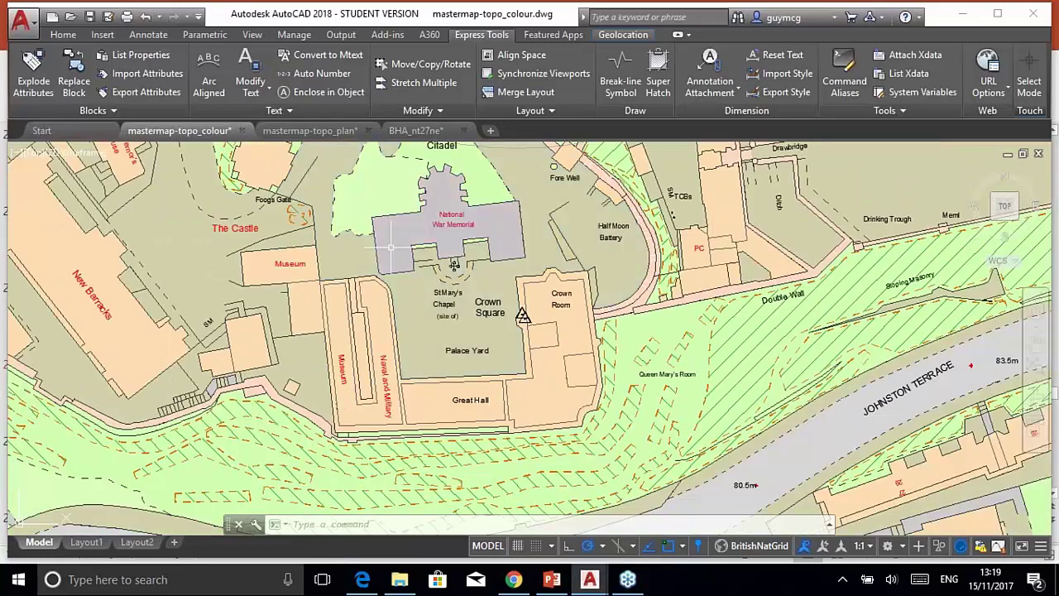
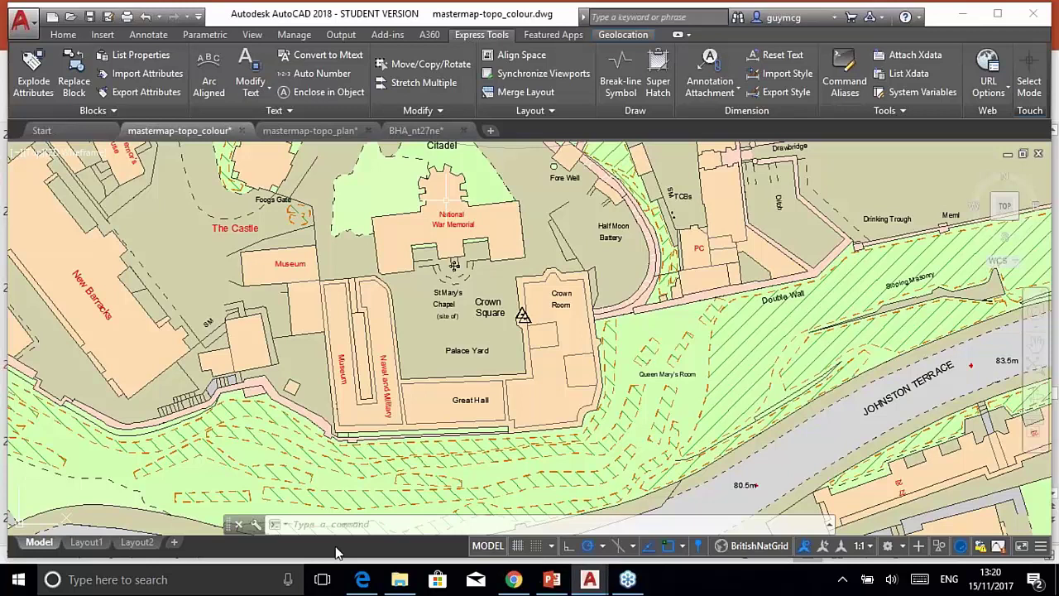
In the mastermap-topo_plan drawing, list the Xdata of the red building outline just south of Johnston Terrace
{"action": "left_click", "coordinate": [295, 132]}
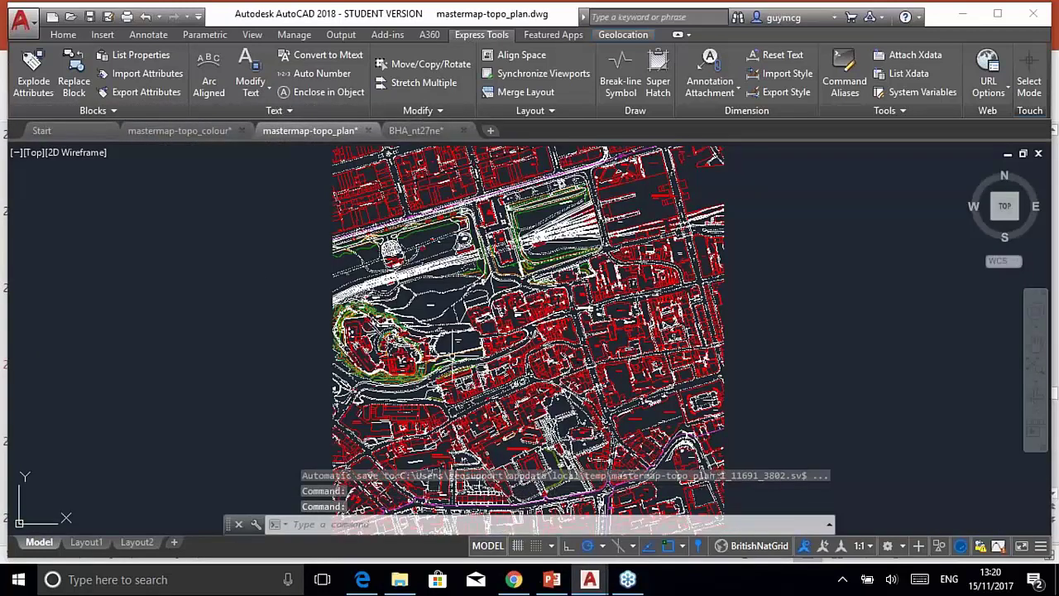
{"action": "scroll", "coordinate": [451, 389], "scroll_direction": "up", "scroll_amount": 4}
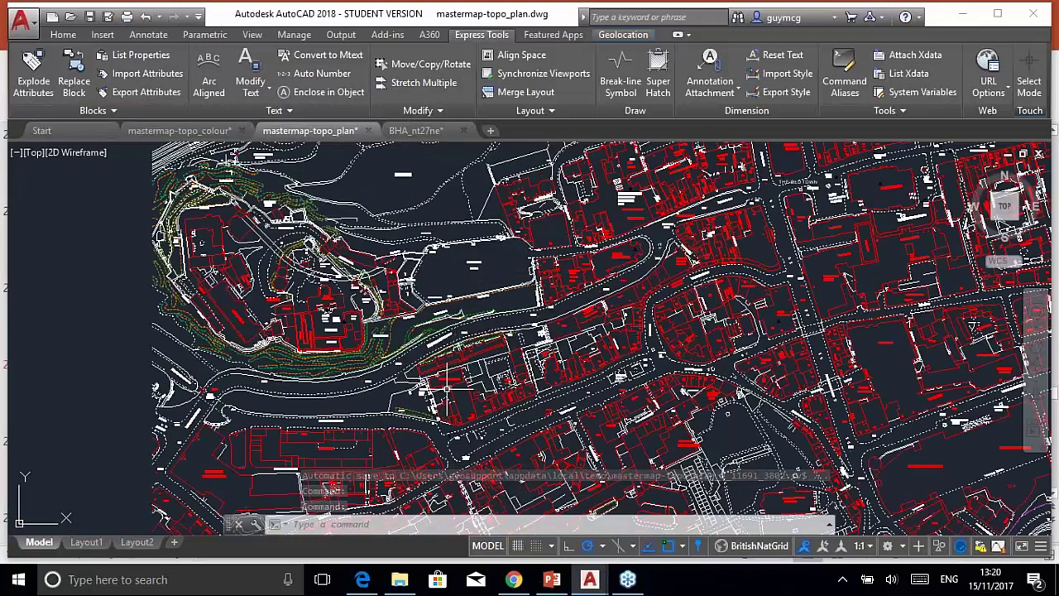
{"action": "scroll", "coordinate": [418, 377], "scroll_direction": "up", "scroll_amount": 2}
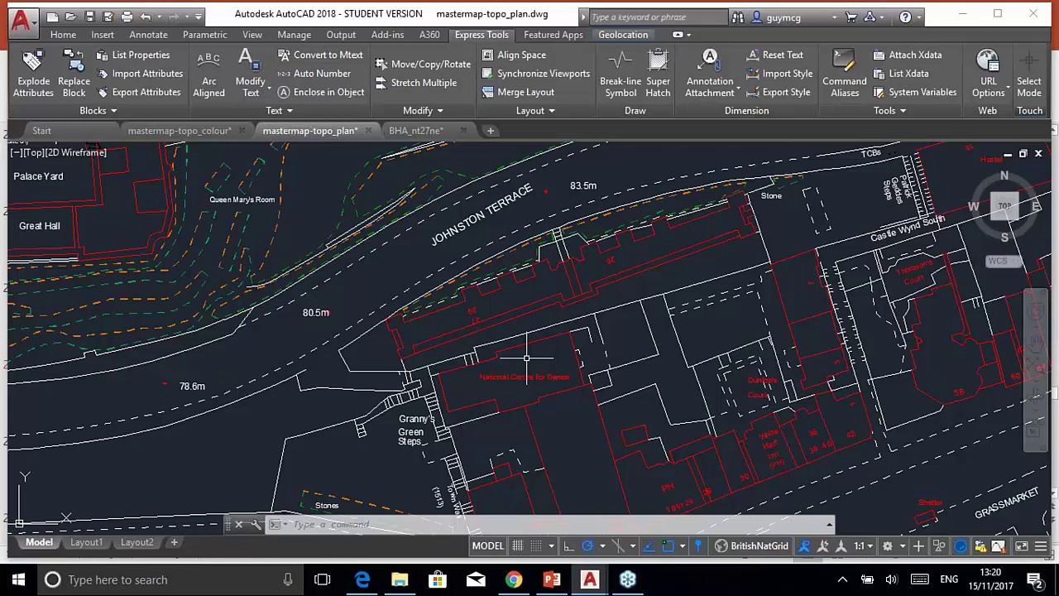
{"action": "left_click", "coordinate": [902, 76]}
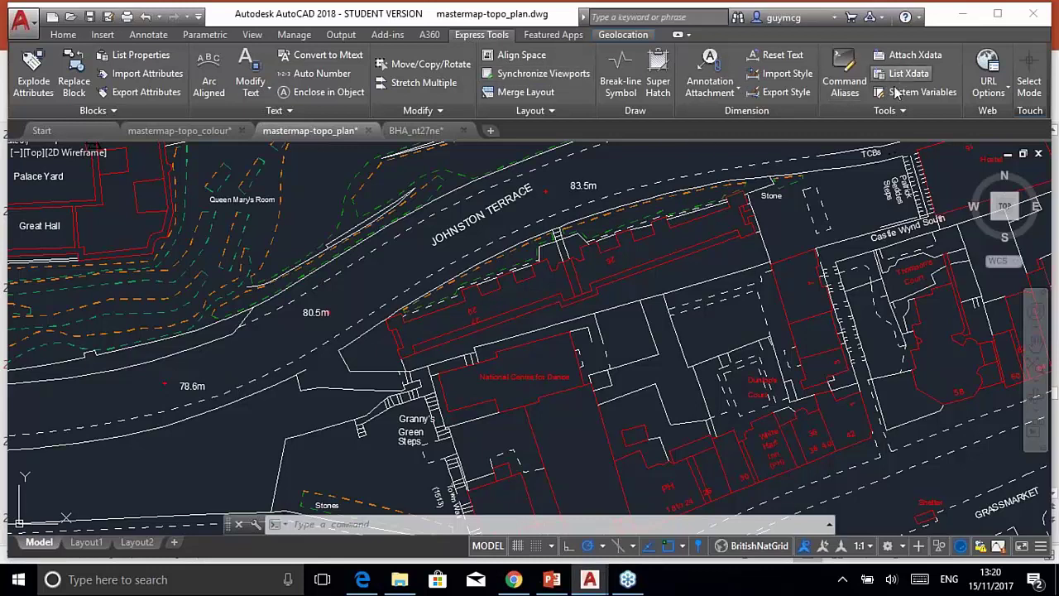
{"action": "left_click", "coordinate": [539, 302]}
{"action": "key", "text": "Return"}
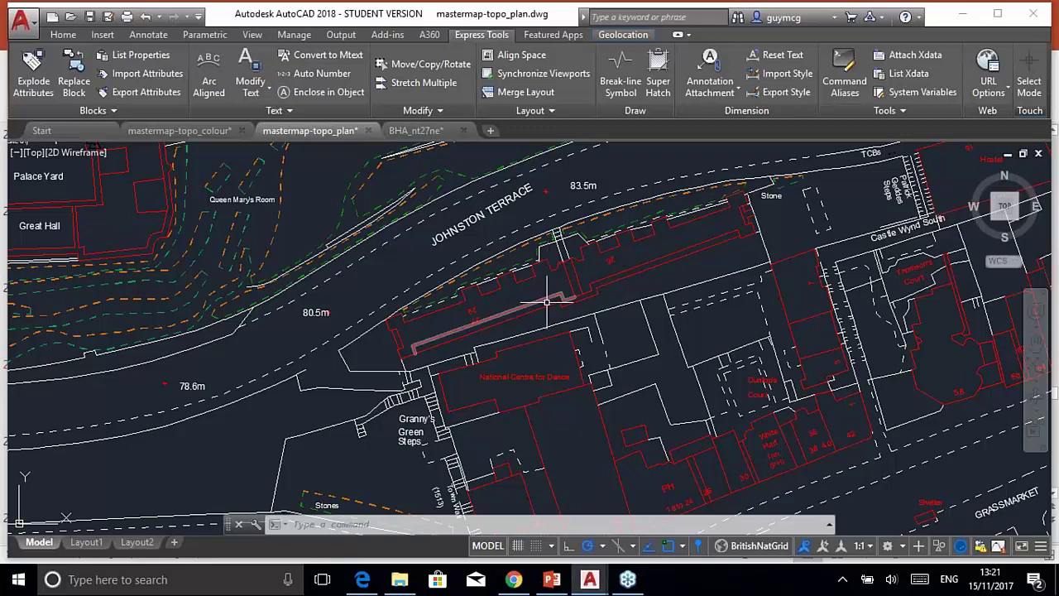
Examine the building height blocks in the BHA_nt27ne drawing from a tilted 3D view at the tile's southern edge
{"action": "left_click", "coordinate": [416, 134]}
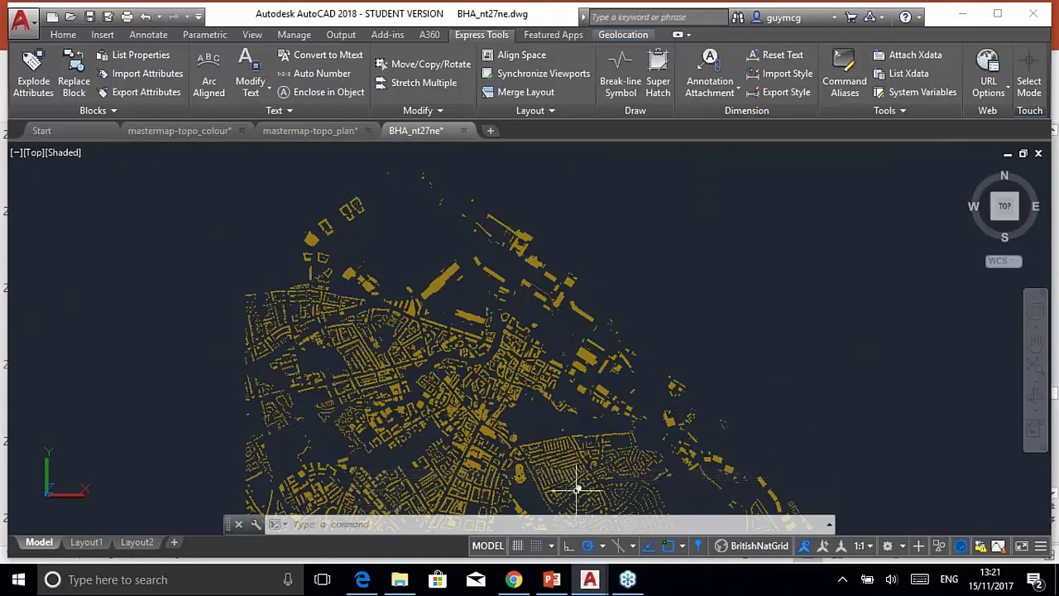
{"action": "scroll", "coordinate": [488, 500], "scroll_direction": "up", "scroll_amount": 5}
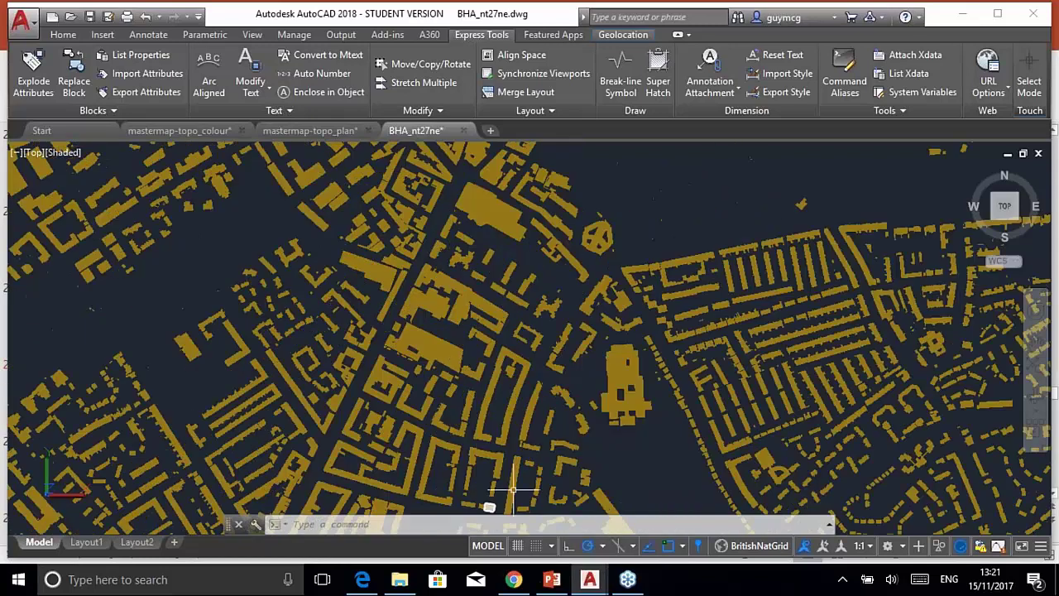
{"action": "left_click", "coordinate": [1035, 341]}
{"action": "left_click_drag", "start_coordinate": [488, 452], "coordinate": [539, 192]}
{"action": "left_click_drag", "start_coordinate": [665, 248], "coordinate": [619, 276]}
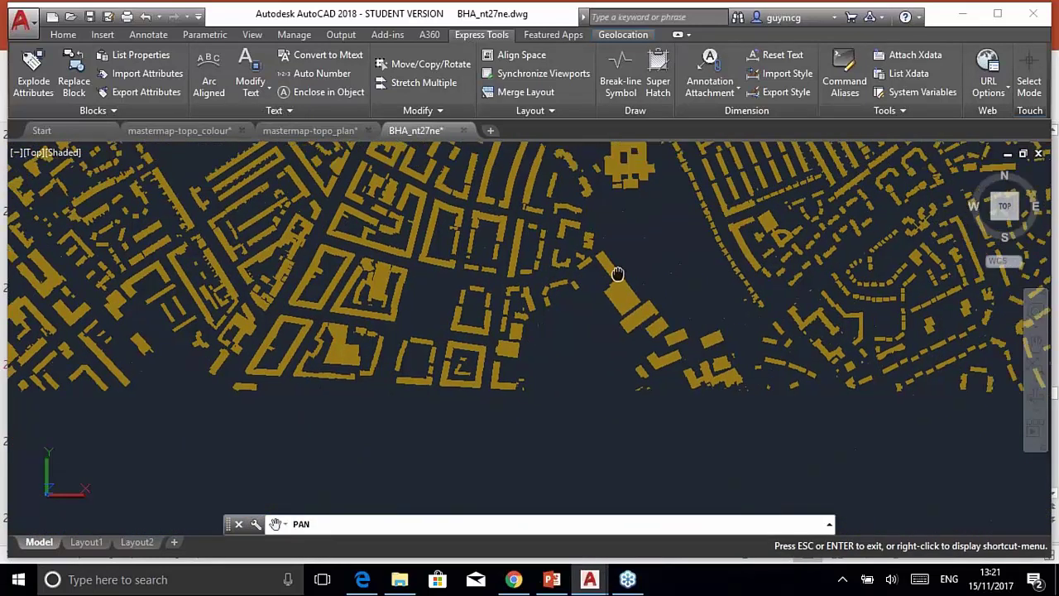
{"action": "left_click", "coordinate": [1036, 397]}
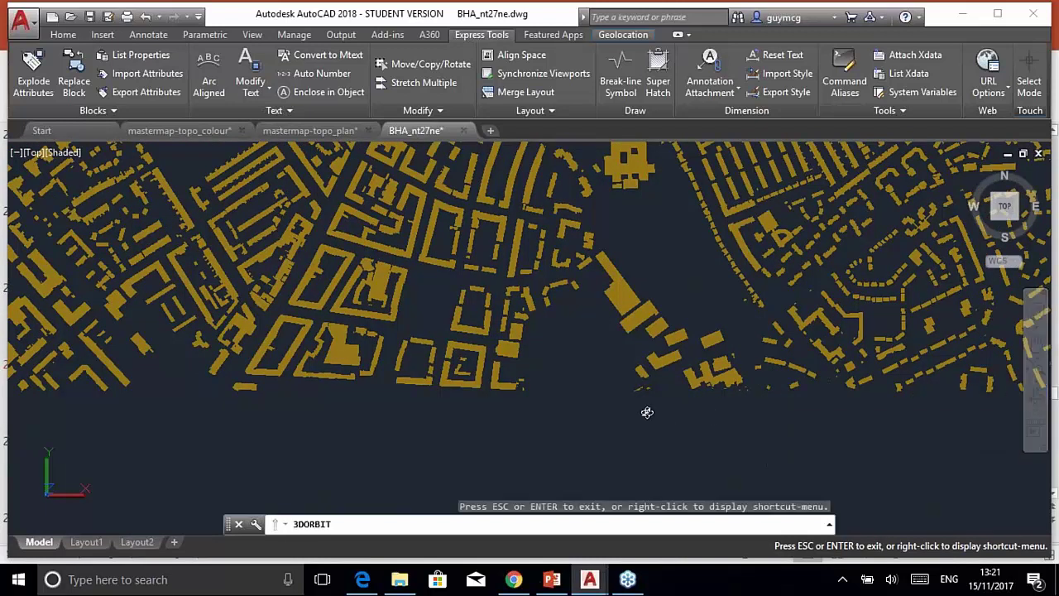
{"action": "left_click_drag", "start_coordinate": [644, 411], "coordinate": [713, 306]}
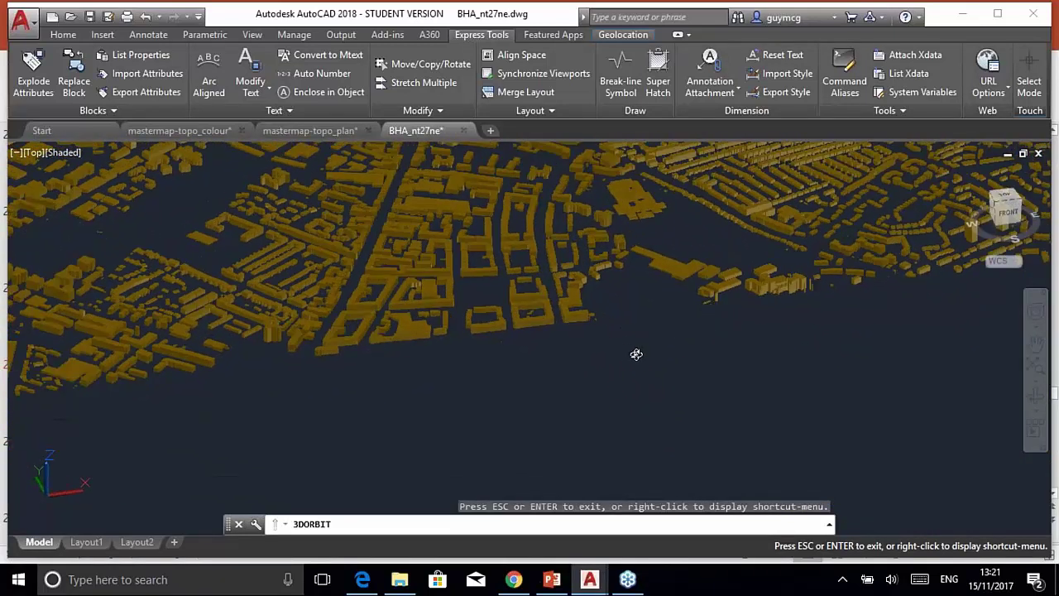
{"action": "left_click", "coordinate": [1035, 341]}
{"action": "left_click_drag", "start_coordinate": [598, 289], "coordinate": [607, 383]}
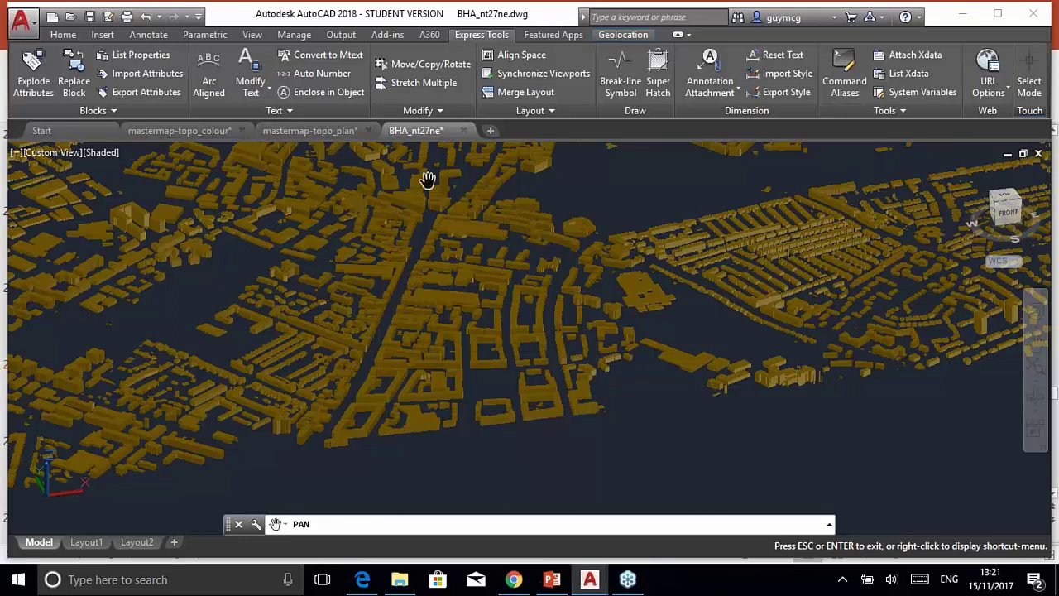
Attach terrain-5-NT27NE.dwg to the BHA_nt27ne drawing as an external reference of type Attachment, located using geographic data
{"action": "left_click", "coordinate": [103, 36]}
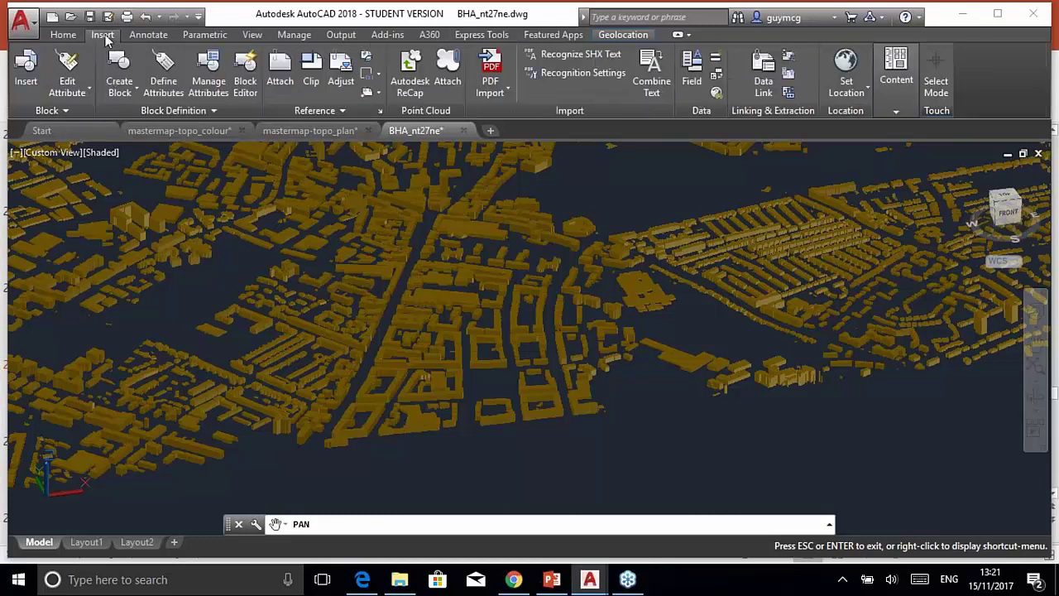
{"action": "left_click", "coordinate": [279, 73]}
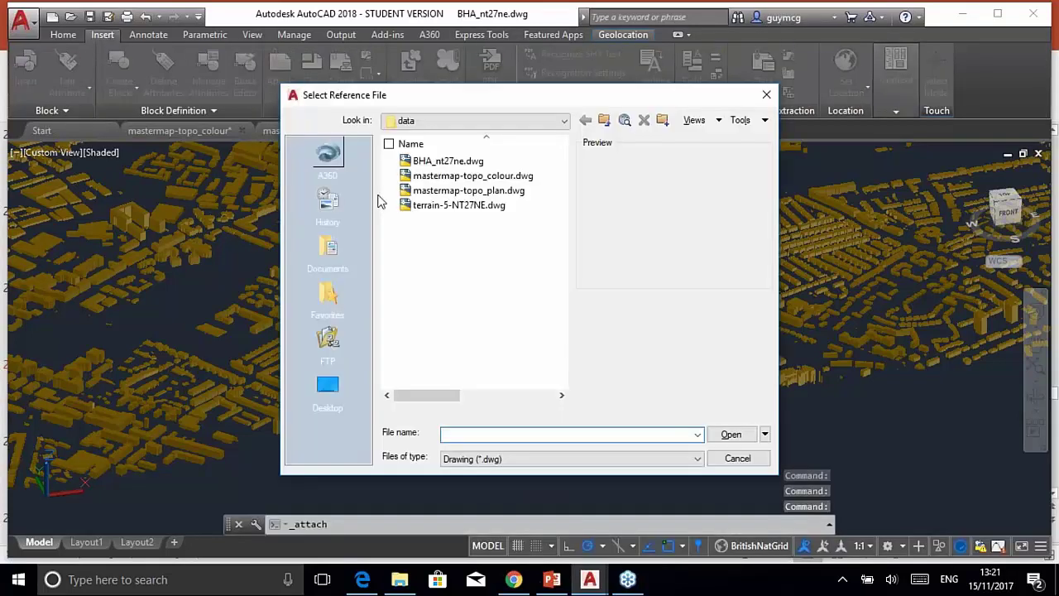
{"action": "left_click", "coordinate": [447, 214]}
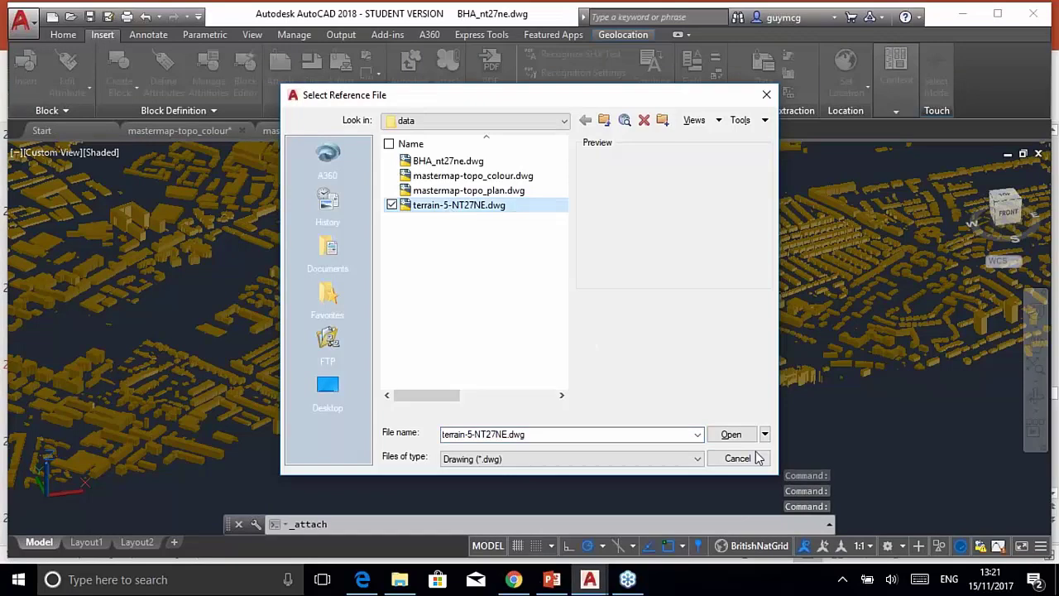
{"action": "left_click", "coordinate": [733, 435]}
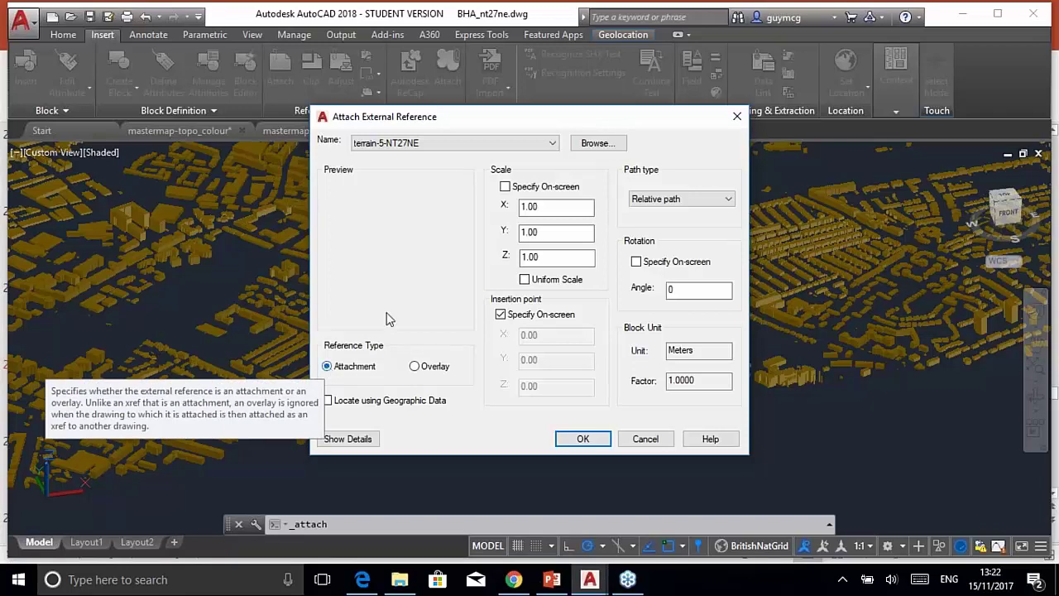
{"action": "left_click", "coordinate": [327, 402]}
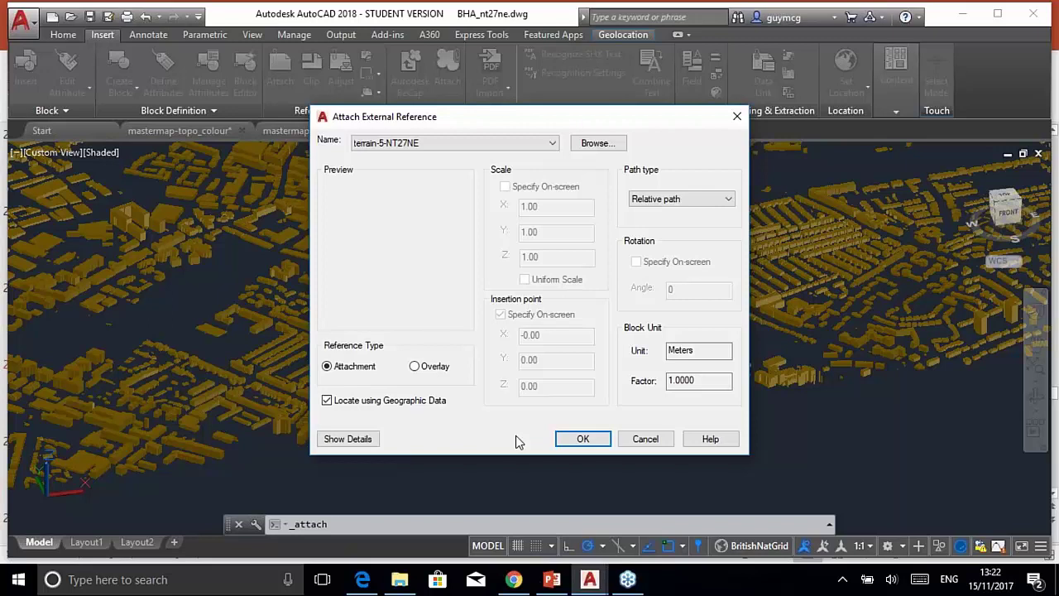
{"action": "left_click", "coordinate": [584, 439]}
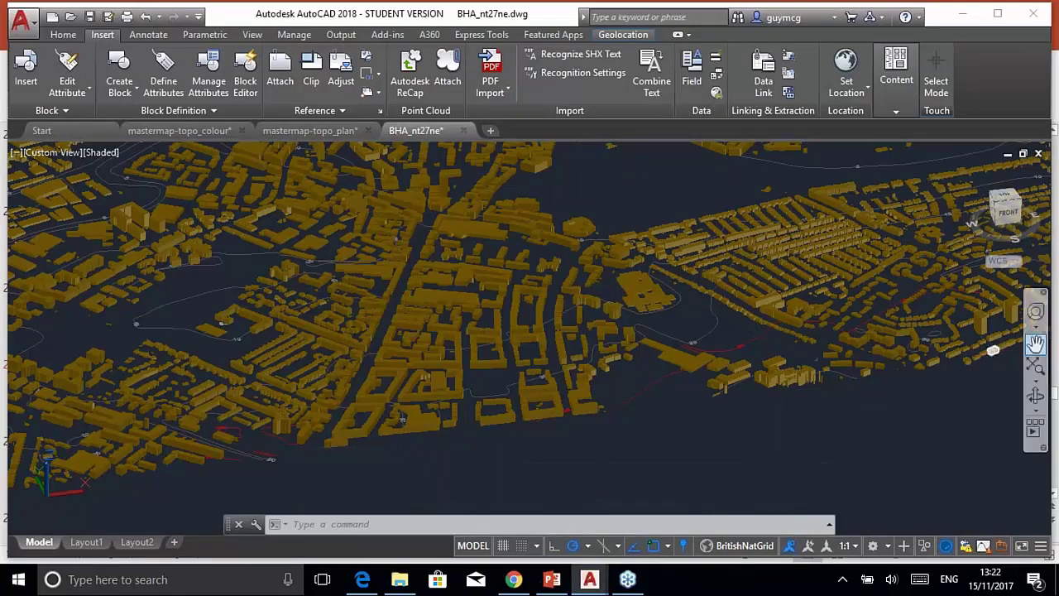
Inspect how the attached terrain contours line up with the building blocks, from the coast to the tile's southern edge
{"action": "left_click", "coordinate": [1034, 342]}
{"action": "left_click_drag", "start_coordinate": [655, 311], "coordinate": [668, 272]}
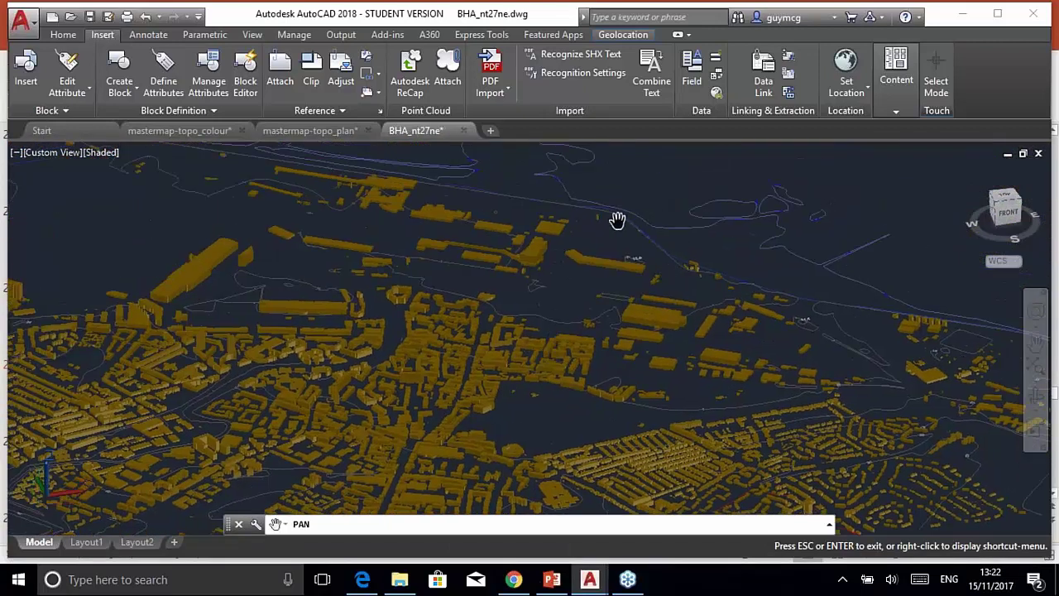
{"action": "left_click_drag", "start_coordinate": [724, 387], "coordinate": [572, 307]}
{"action": "left_click_drag", "start_coordinate": [456, 464], "coordinate": [608, 433]}
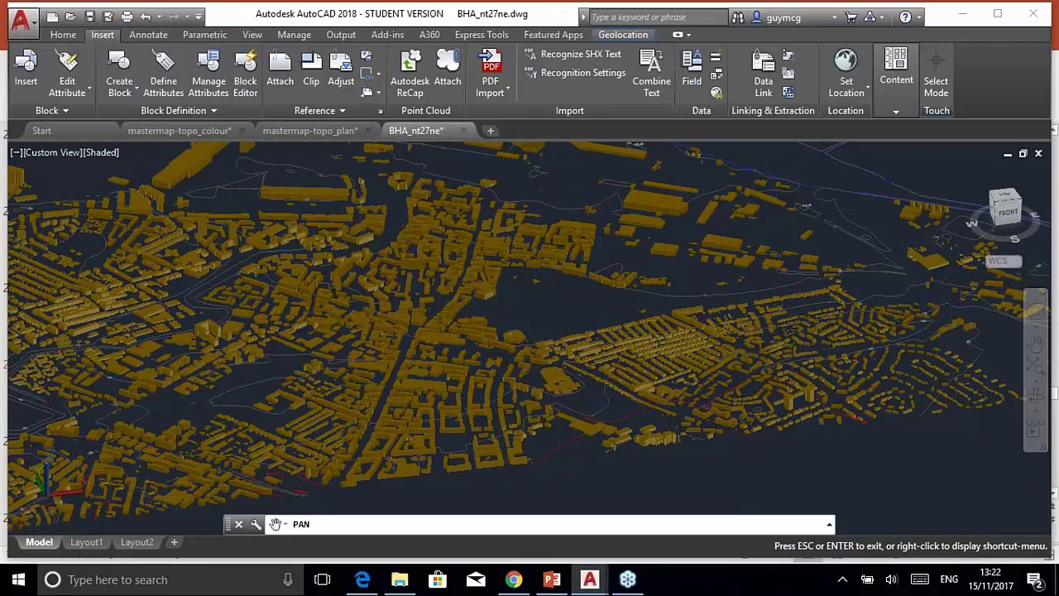
Return to the PowerPoint presentation and resume the slide show at "How do I use the data?"
{"action": "left_click", "coordinate": [964, 18]}
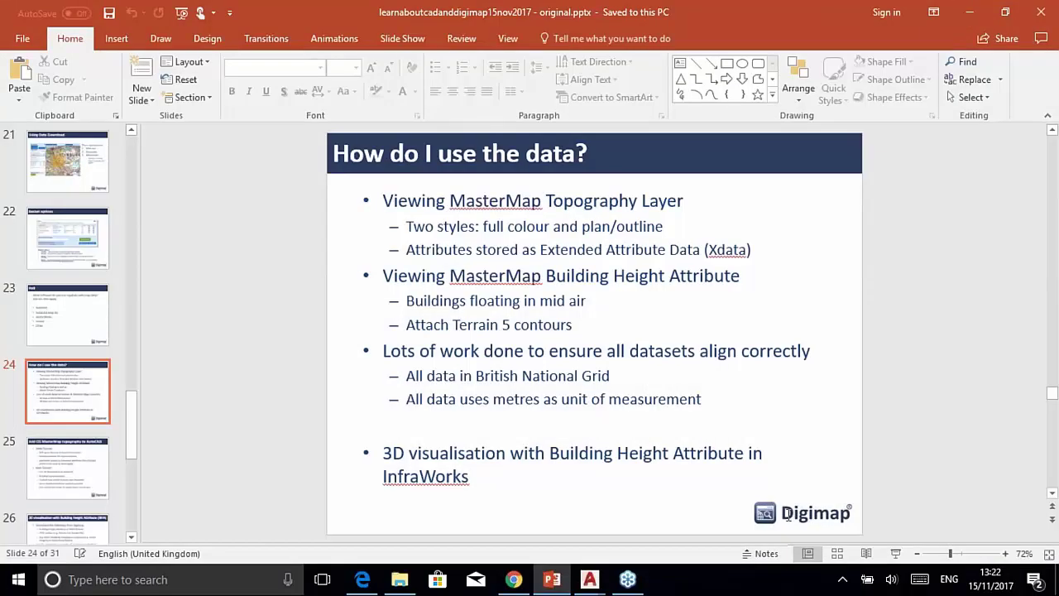
{"action": "left_click", "coordinate": [895, 552]}
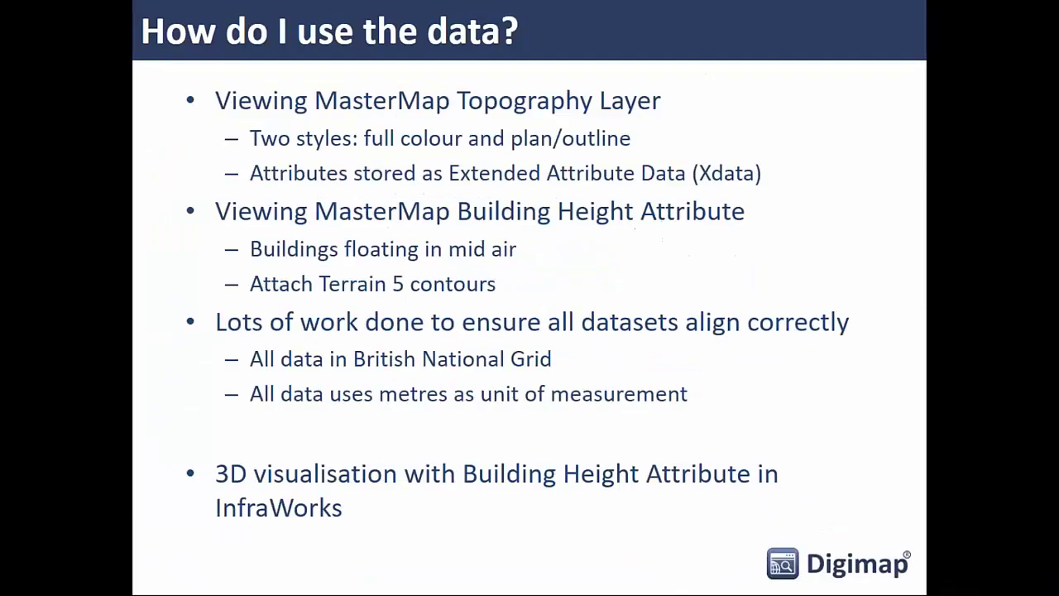